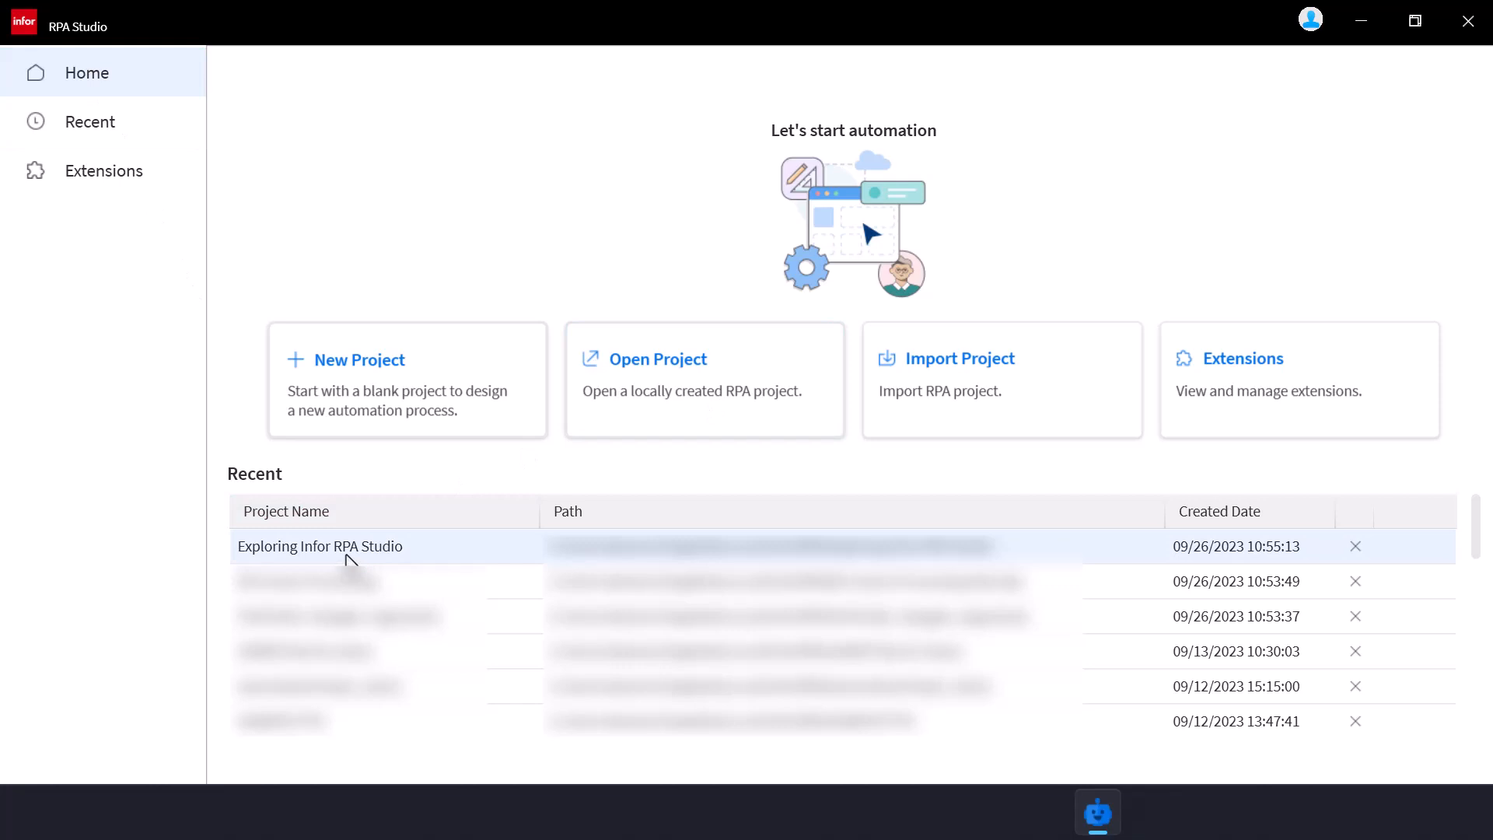
Open the Exploring Infor RPA Studio project and delete the input_text variable from MainPage.xaml
double_click(348, 559)
left_click(674, 362)
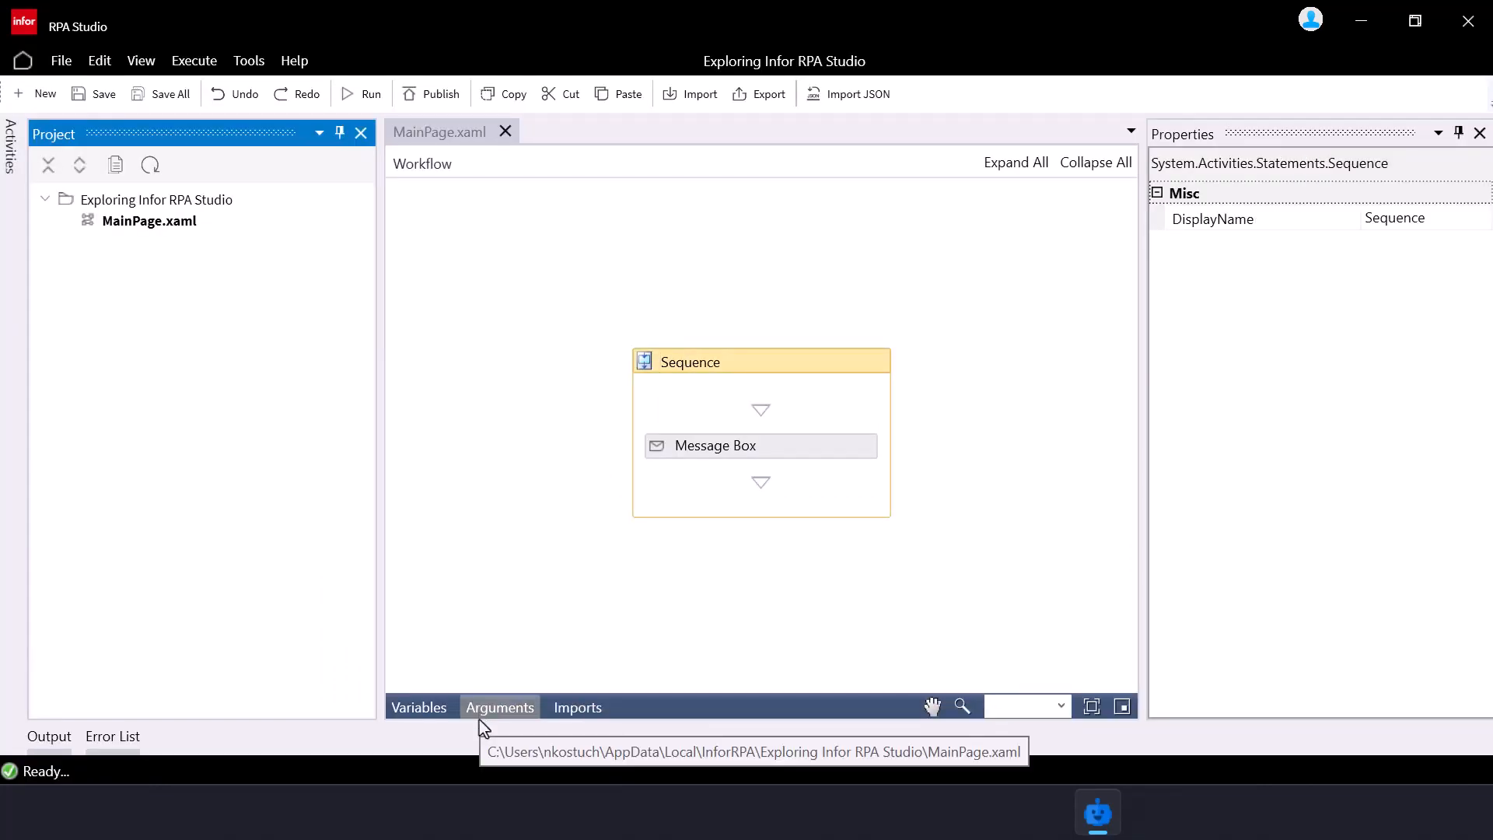
left_click(499, 707)
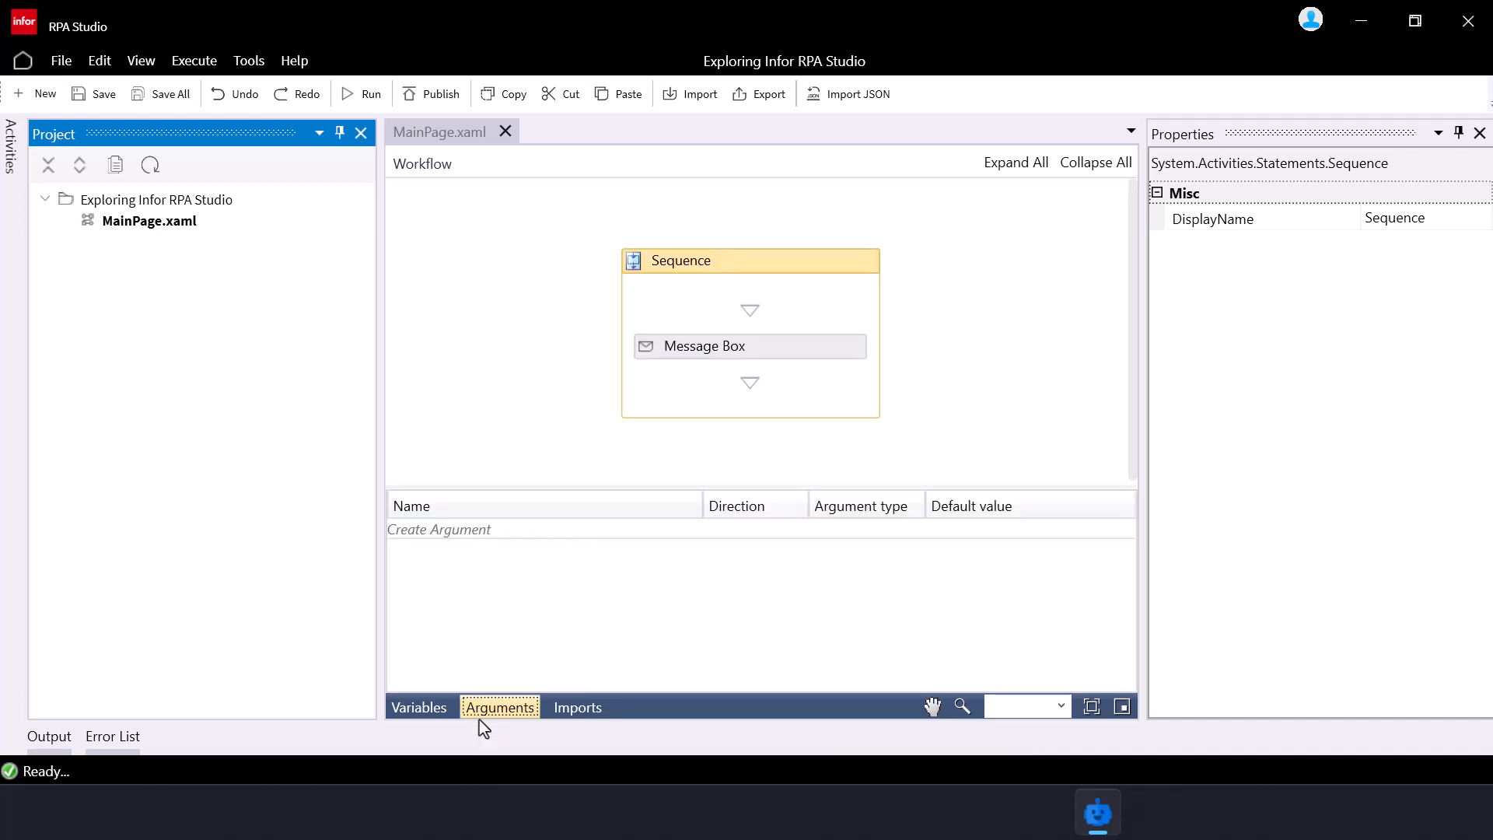
left_click(440, 709)
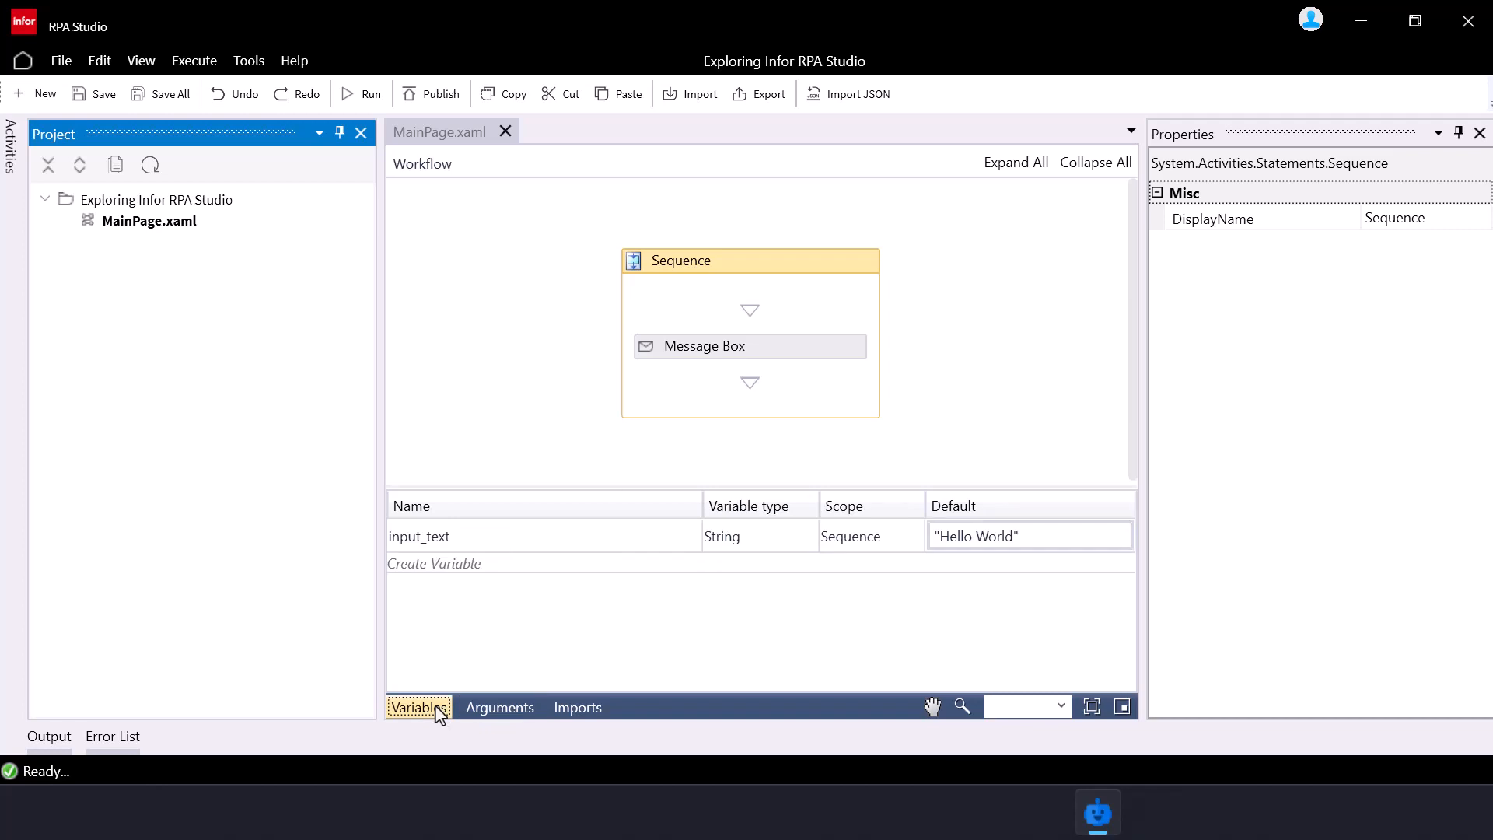
left_click(440, 542)
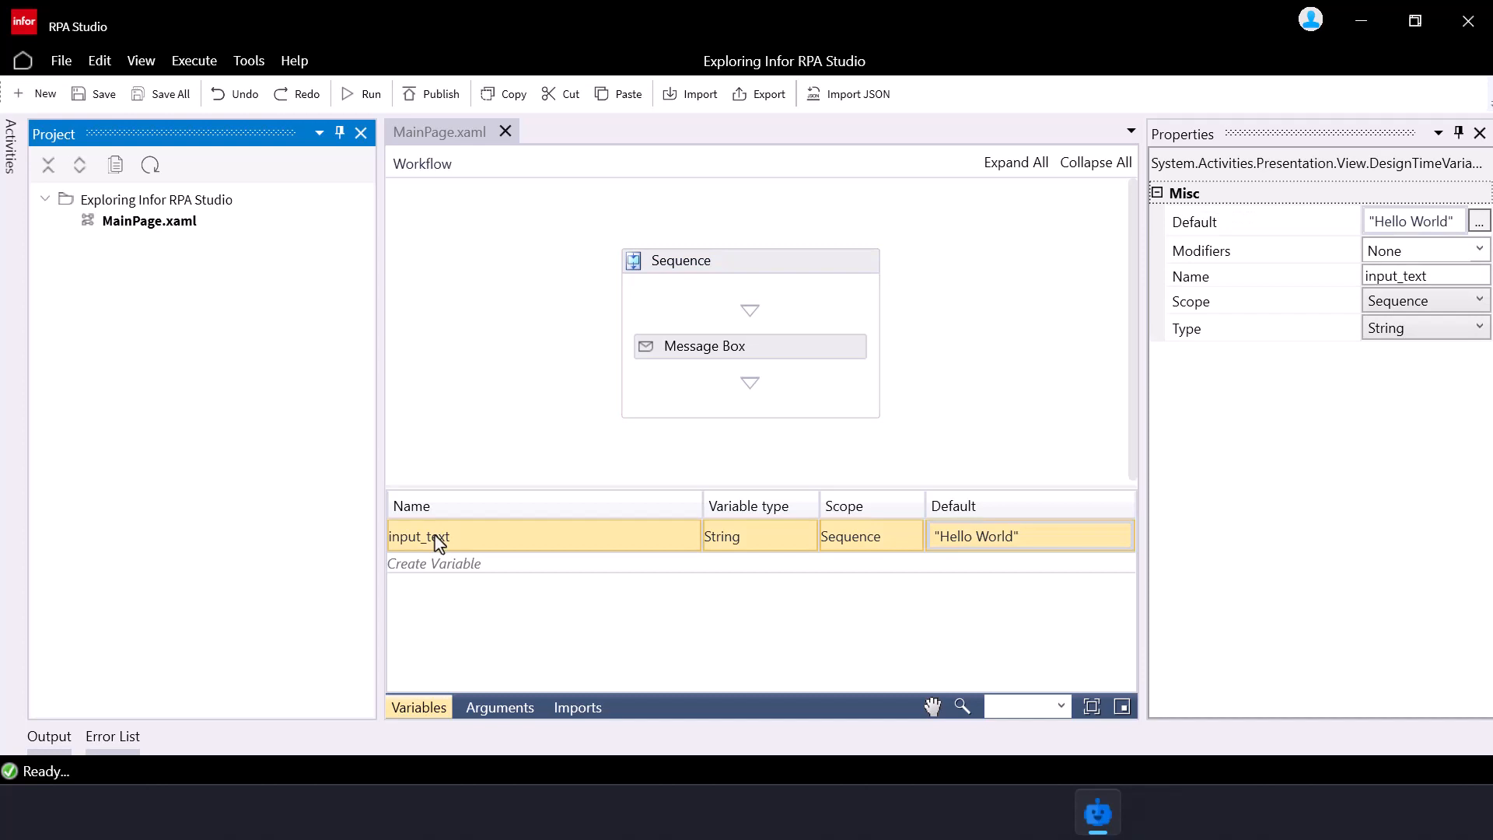
key("Delete")
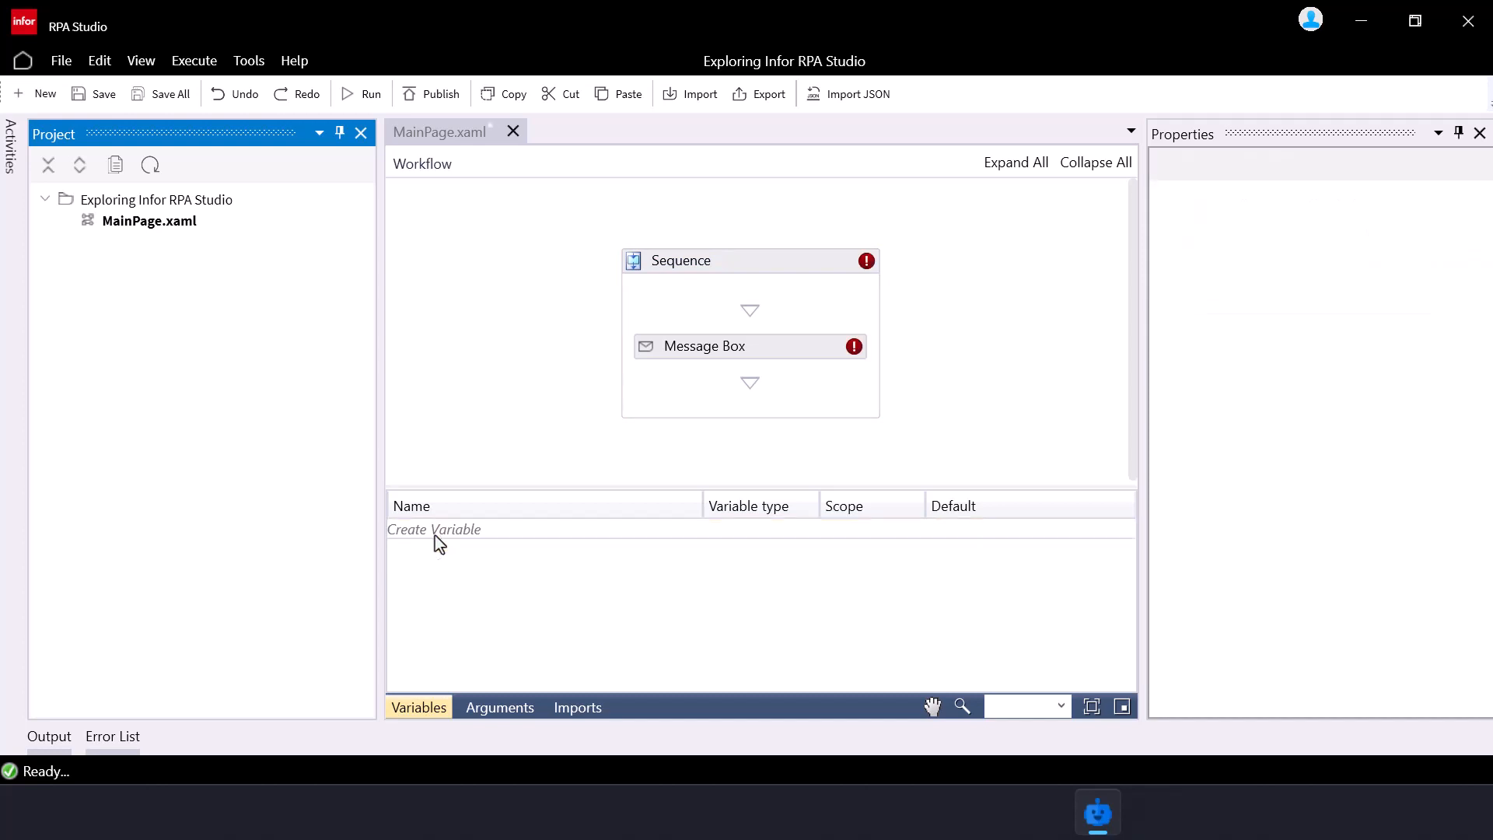
Create an In argument named input_text with default value "Hello World"
left_click(510, 717)
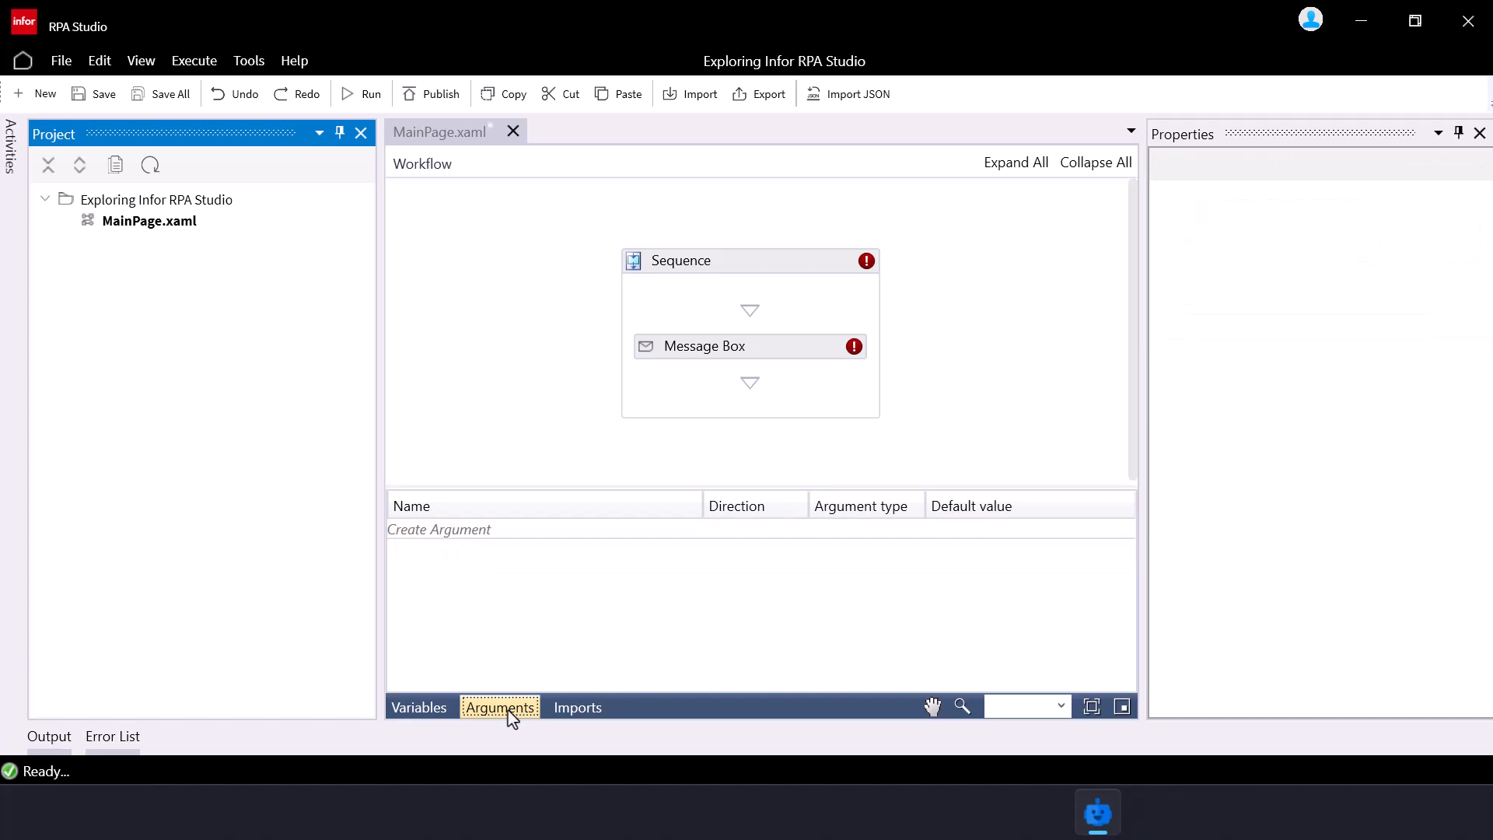
left_click(447, 535)
type("input_")
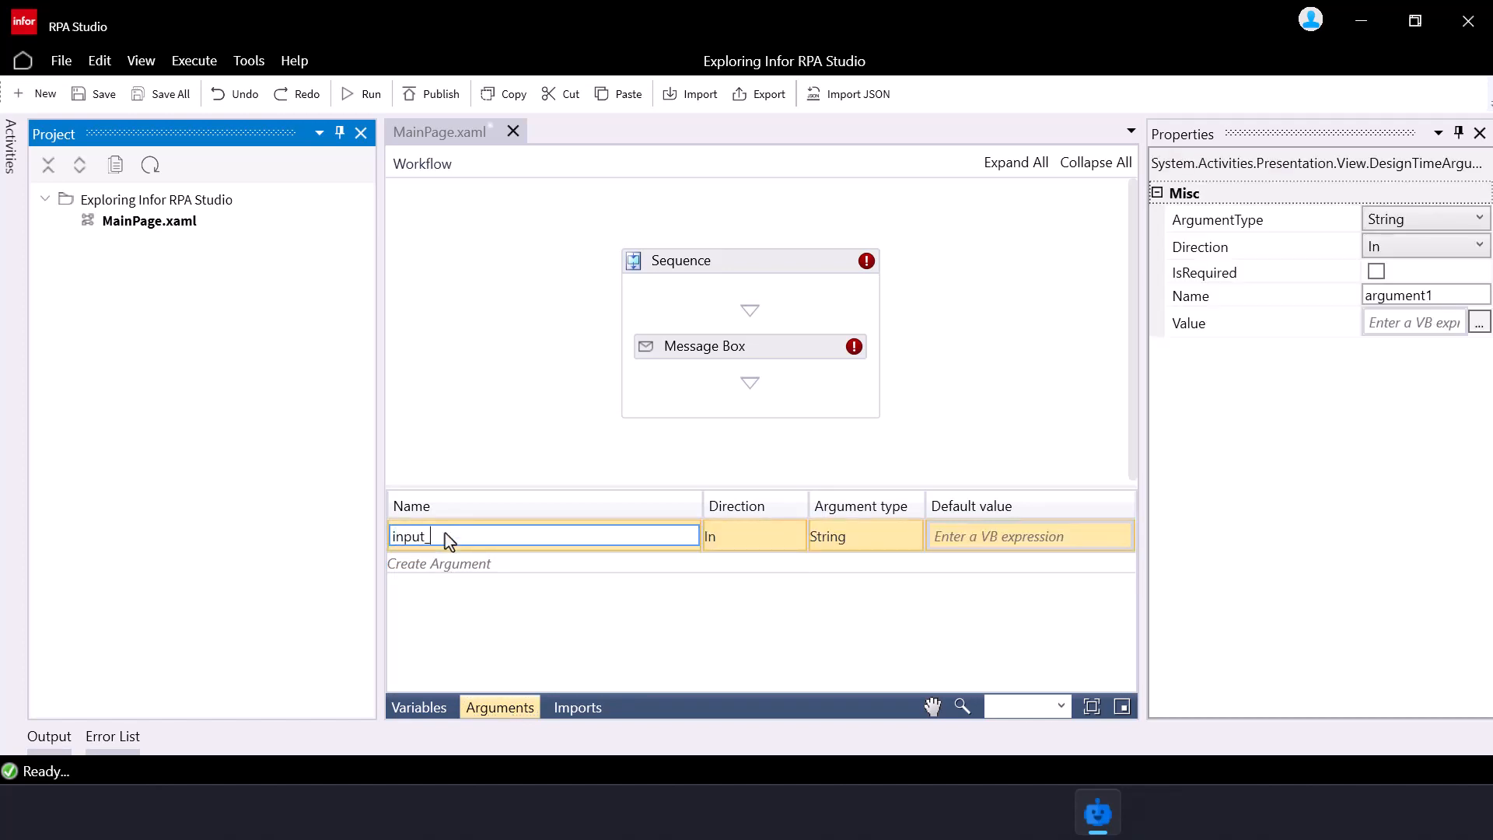
type("text")
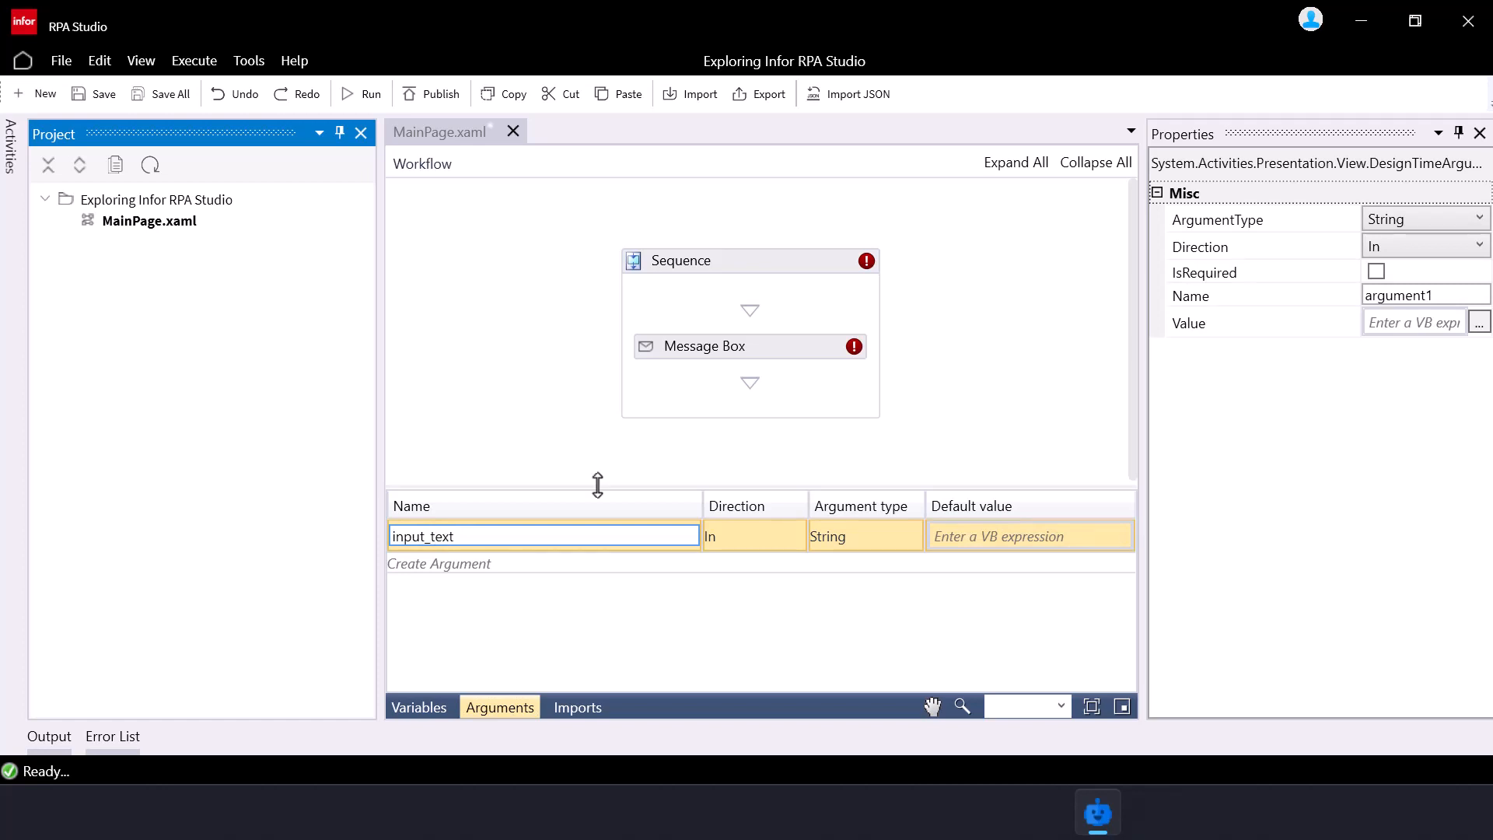
left_click(766, 509)
left_click(776, 542)
left_click(778, 545)
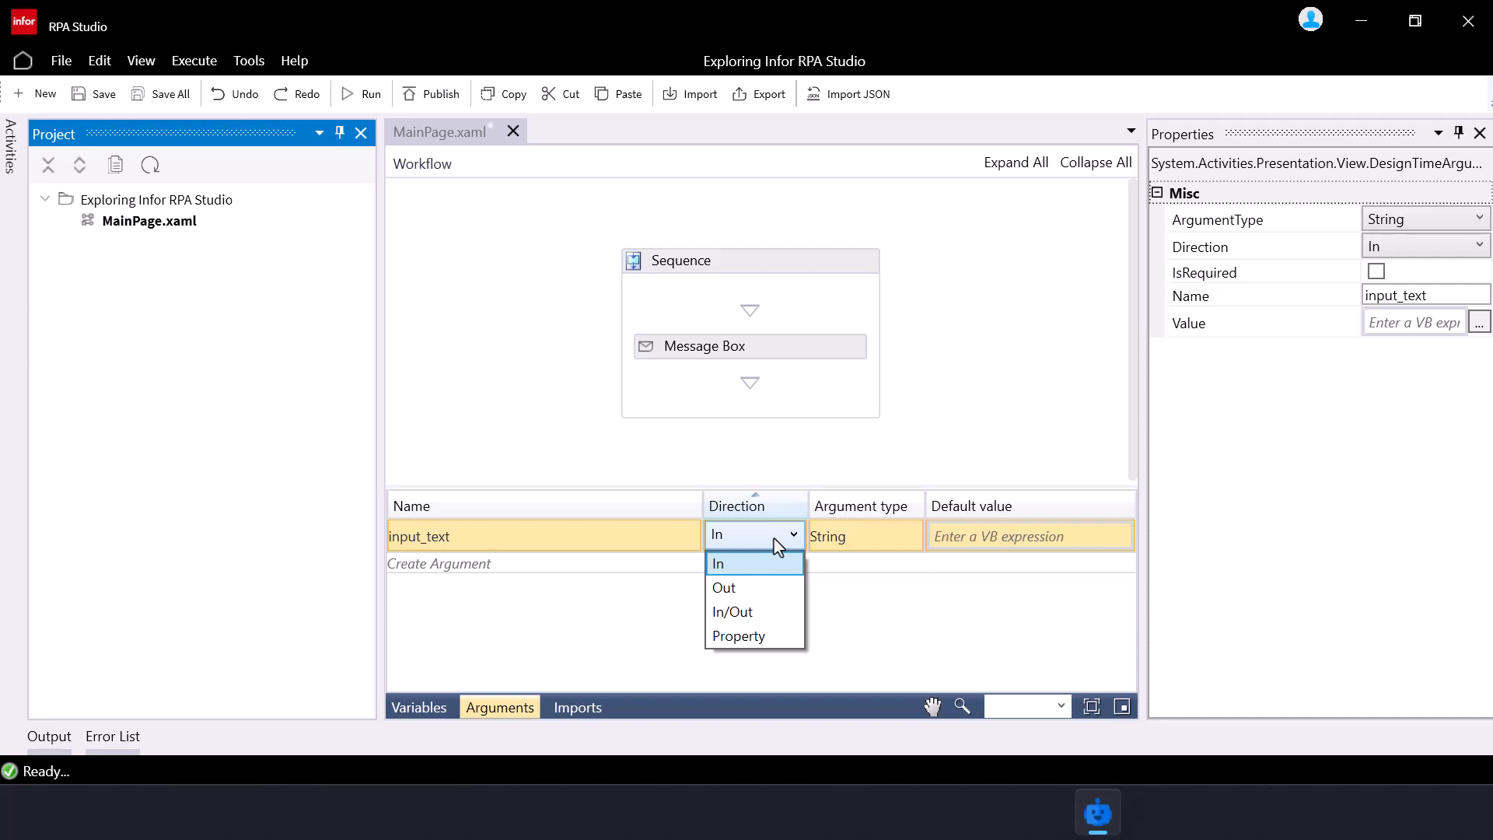
left_click(859, 554)
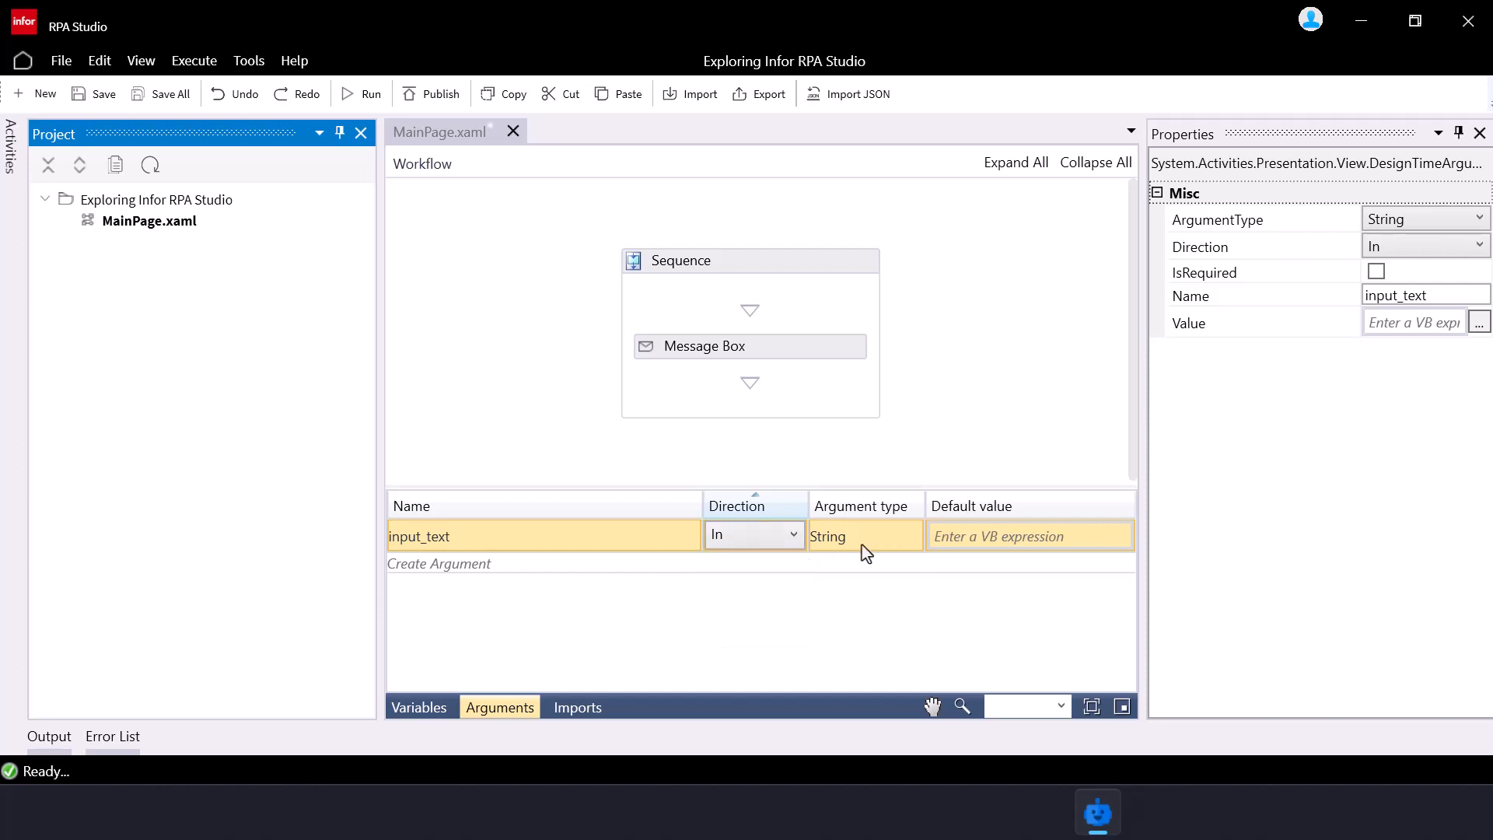
left_click(963, 536)
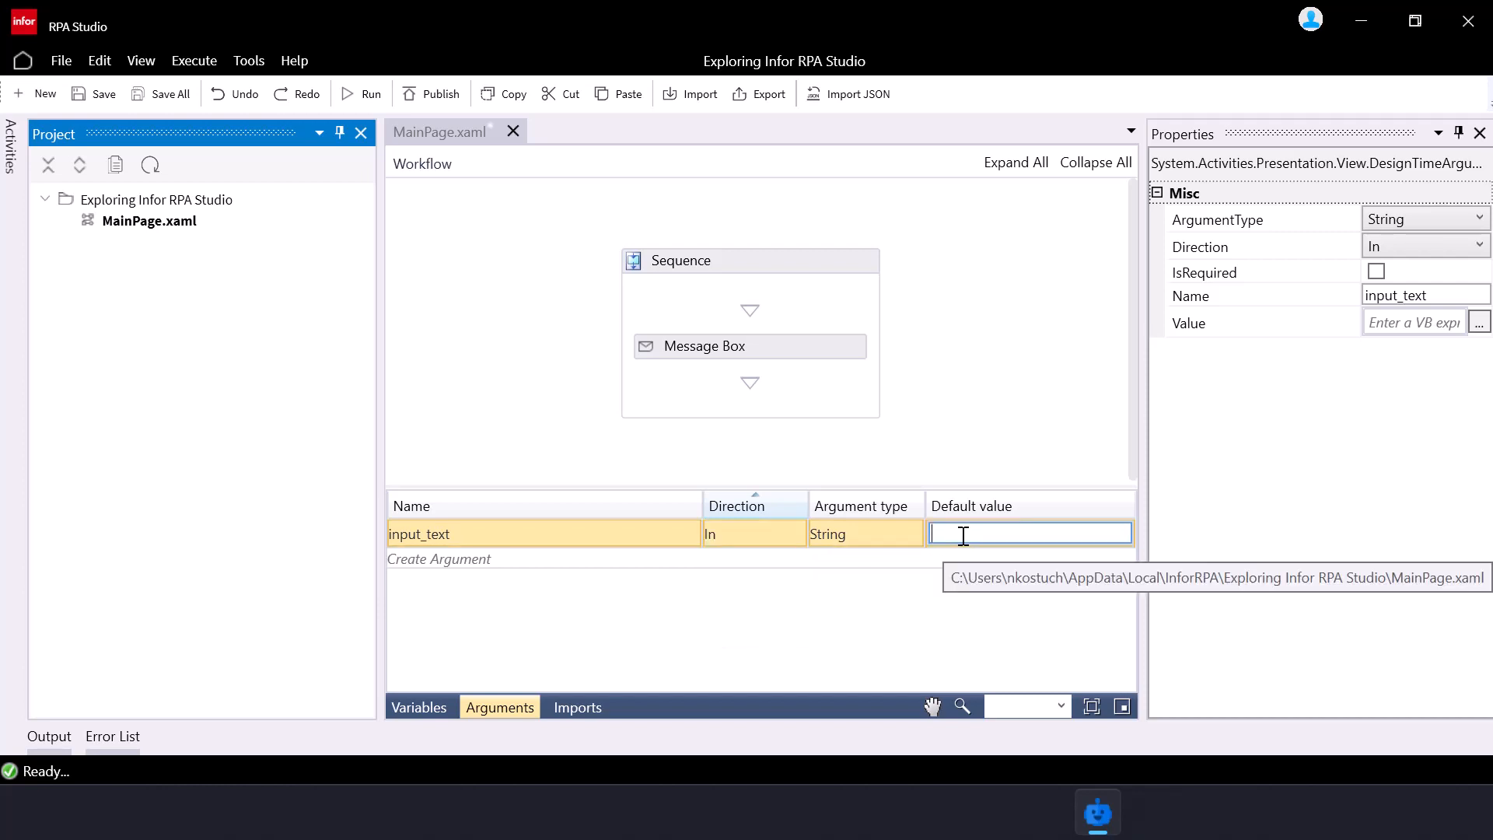
type("\"Hello")
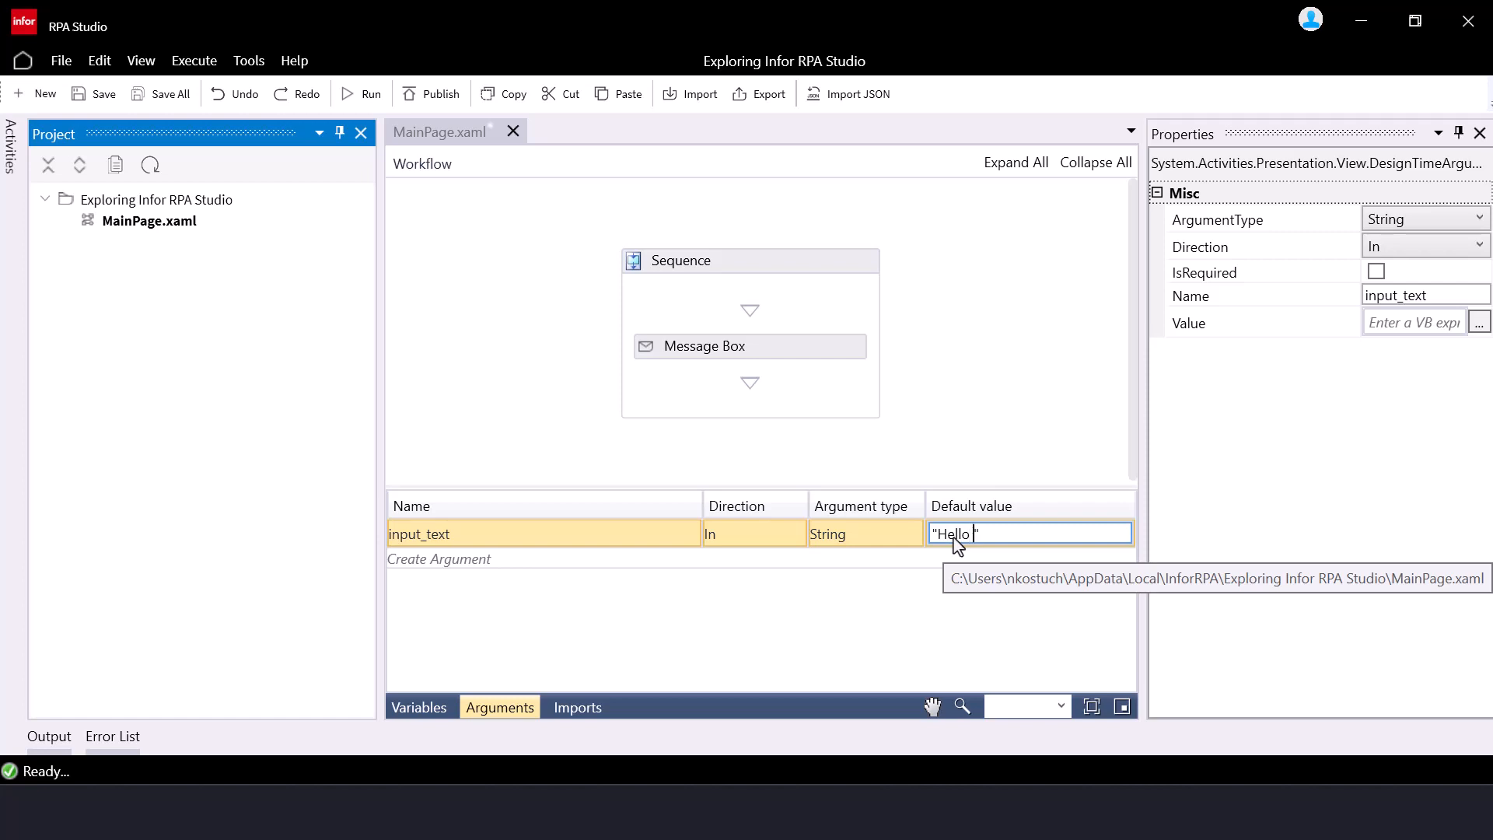
type(" World")
left_click(972, 441)
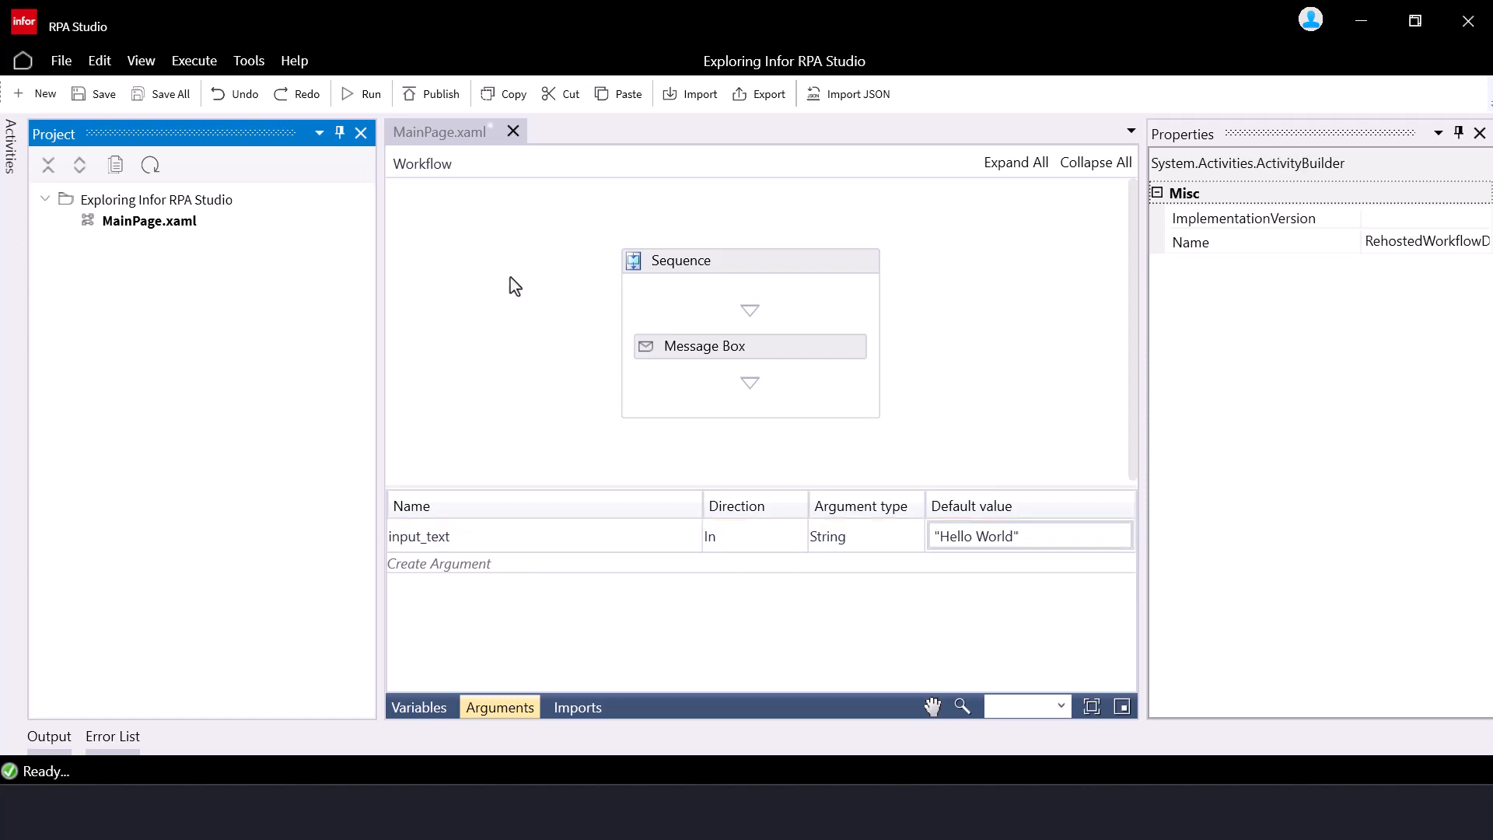
Save the workflow, run it, and close the Hello World message box
left_click(109, 105)
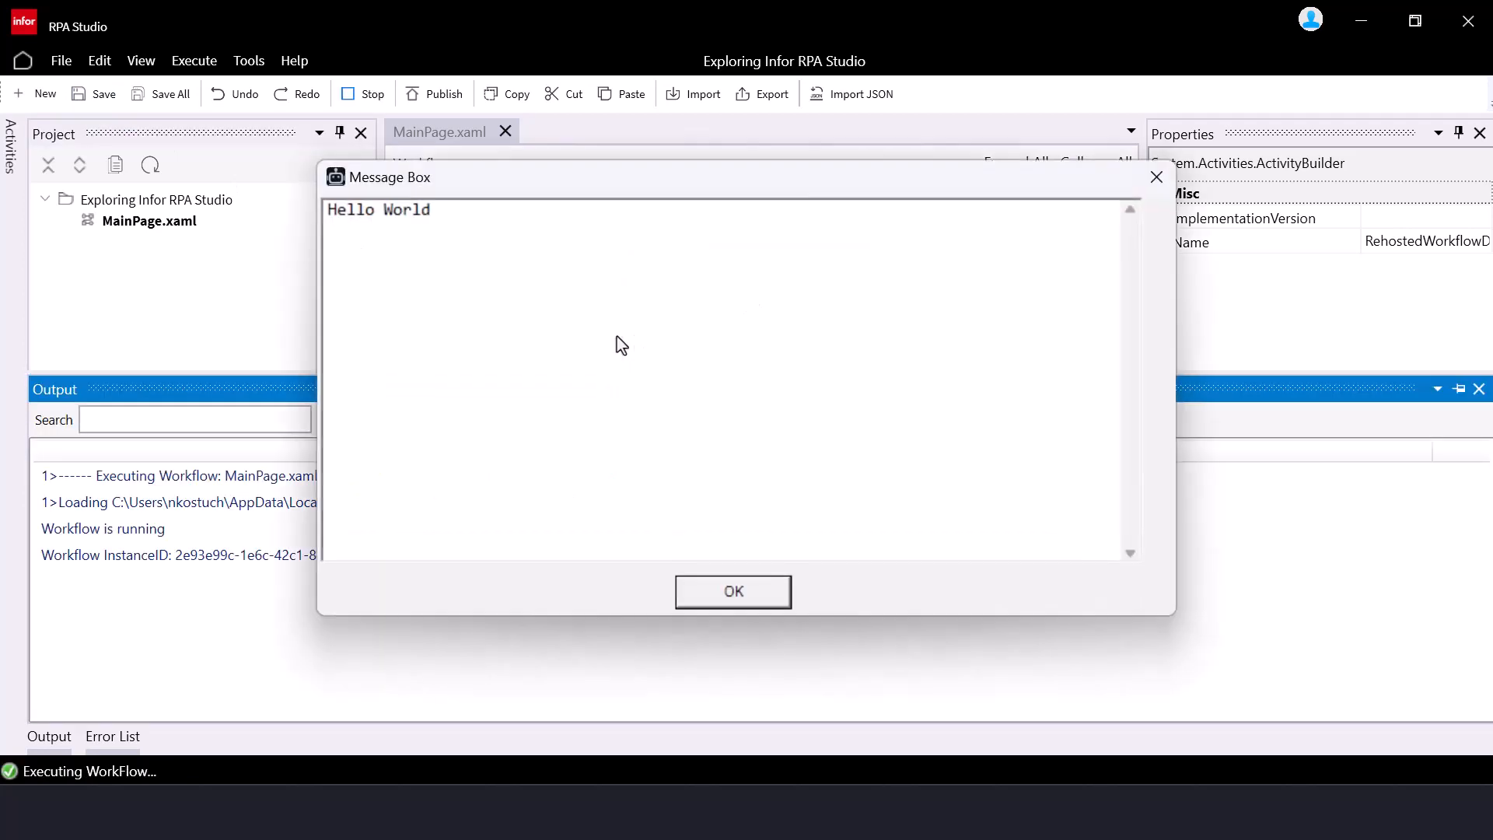
left_click(733, 593)
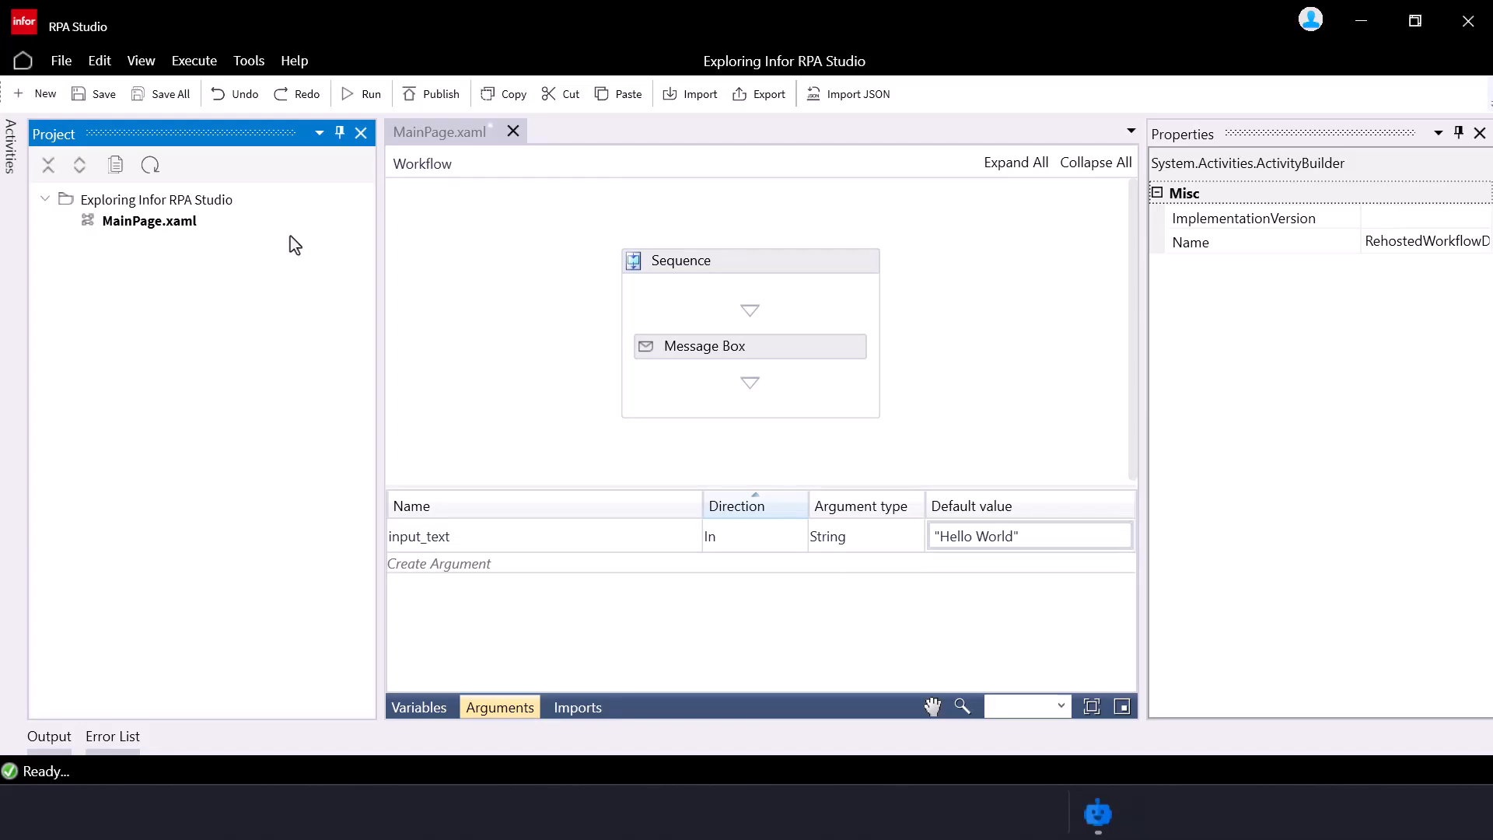
Publish version 1.0.0 with description 'Exploring Infor RPA Studio - Message Box flow', accepting the warning
left_click(429, 94)
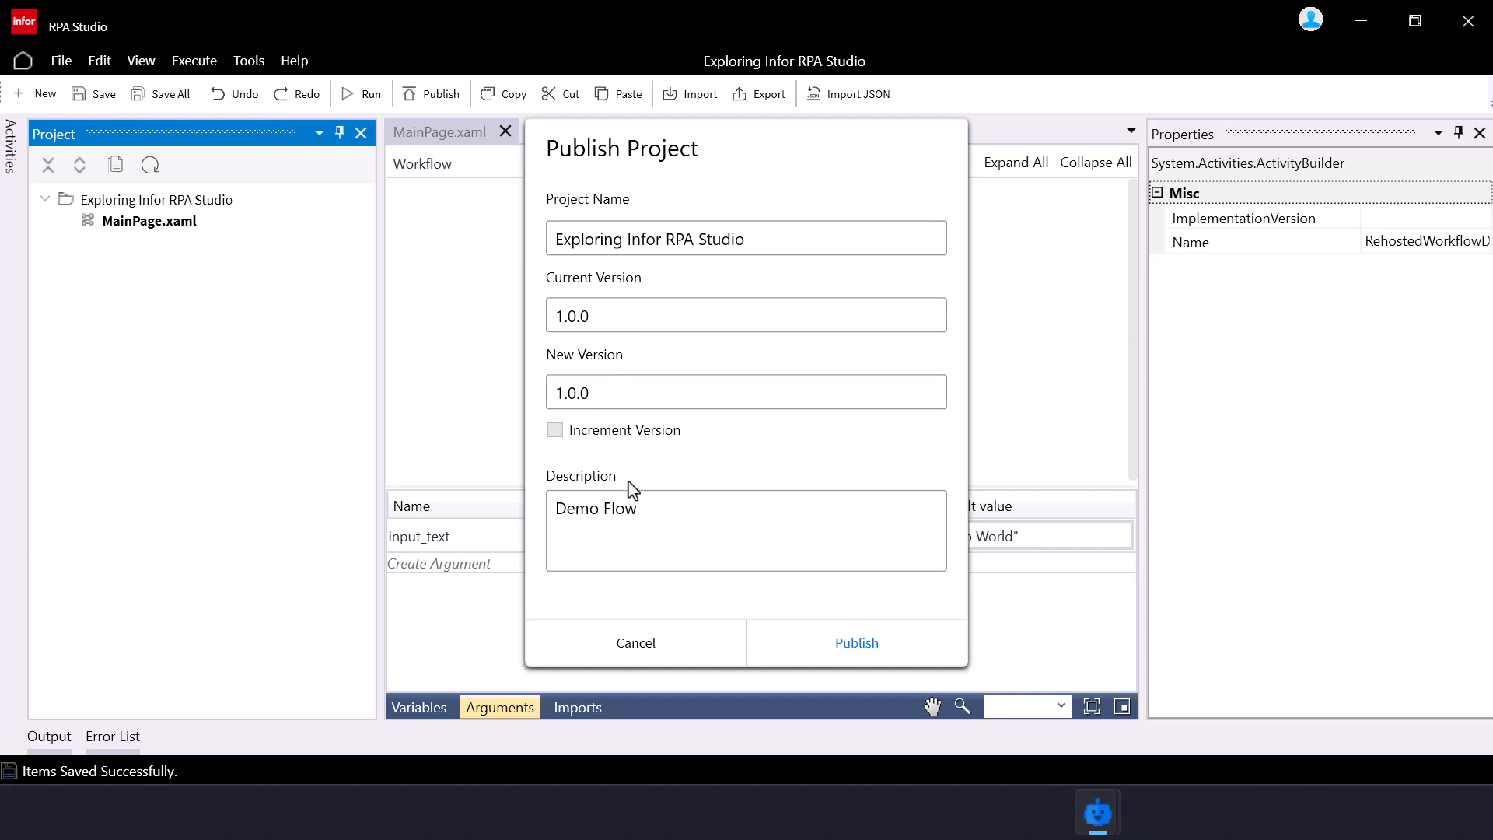
left_click_drag(657, 506, 574, 502)
key("BackSpace")
type("Exploring Infor RPA Studio - Message")
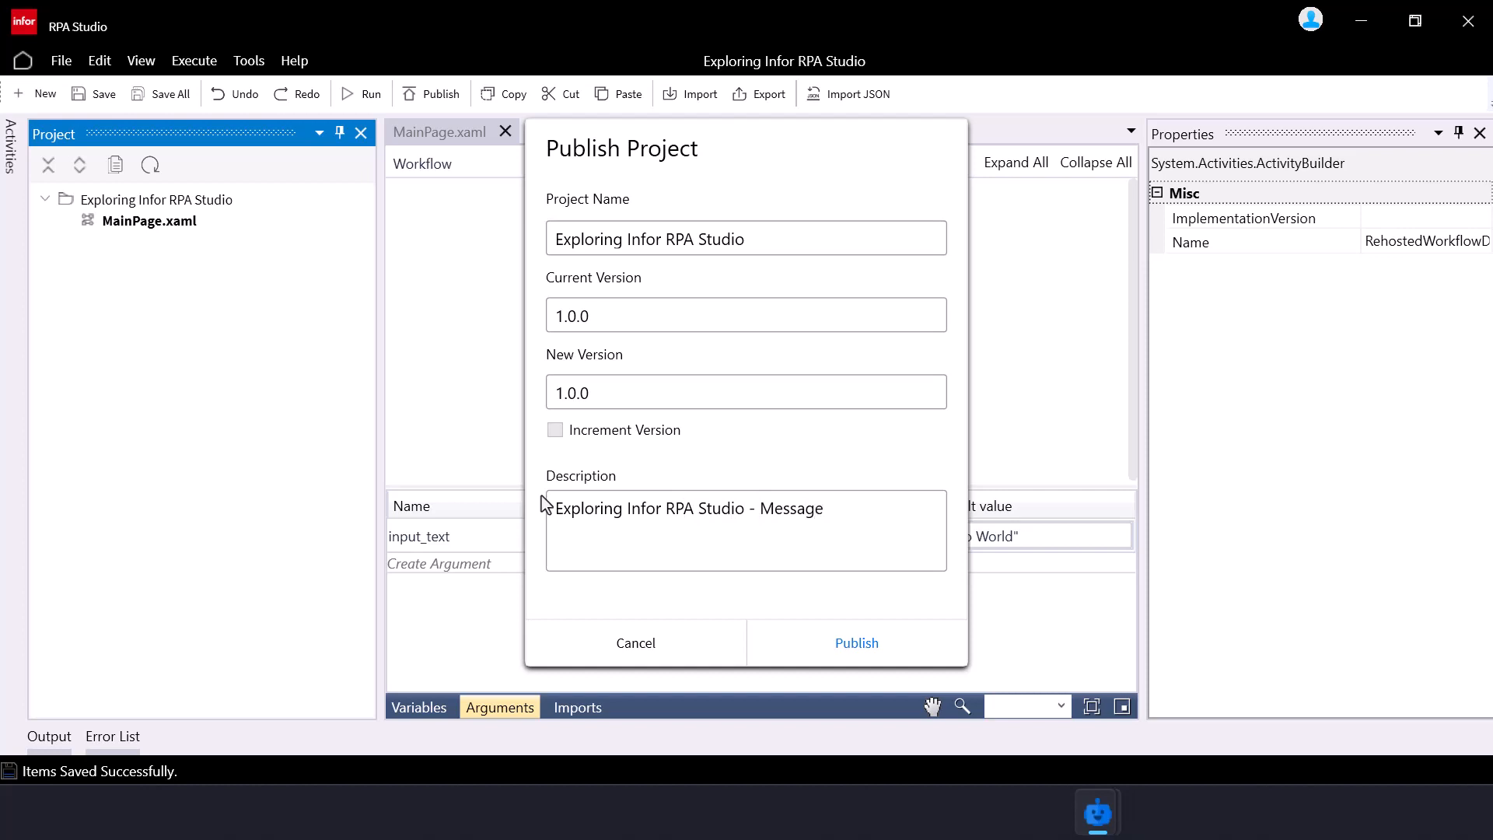
type(" Box flow")
left_click(810, 645)
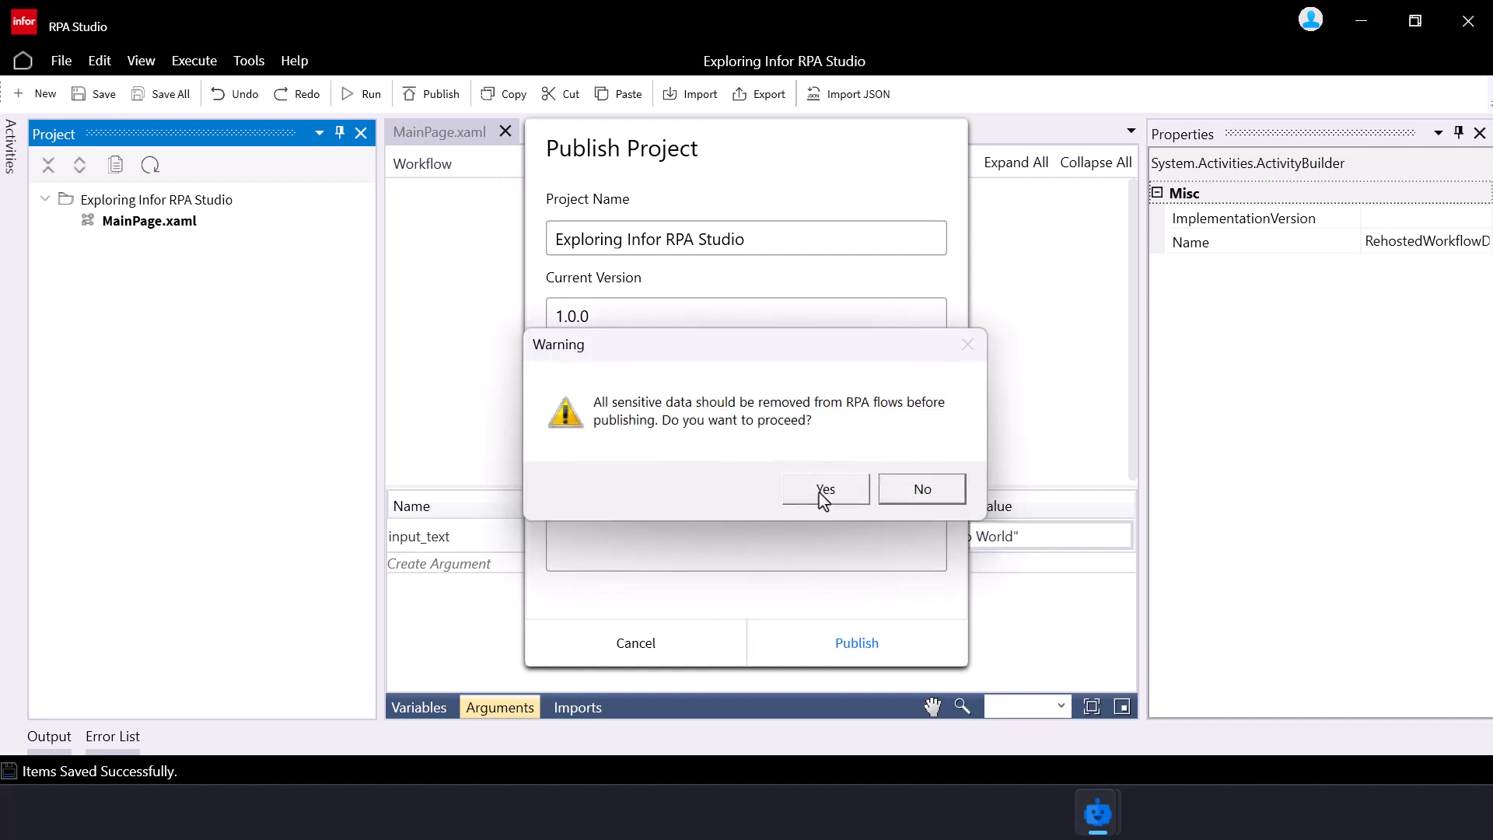
left_click(824, 496)
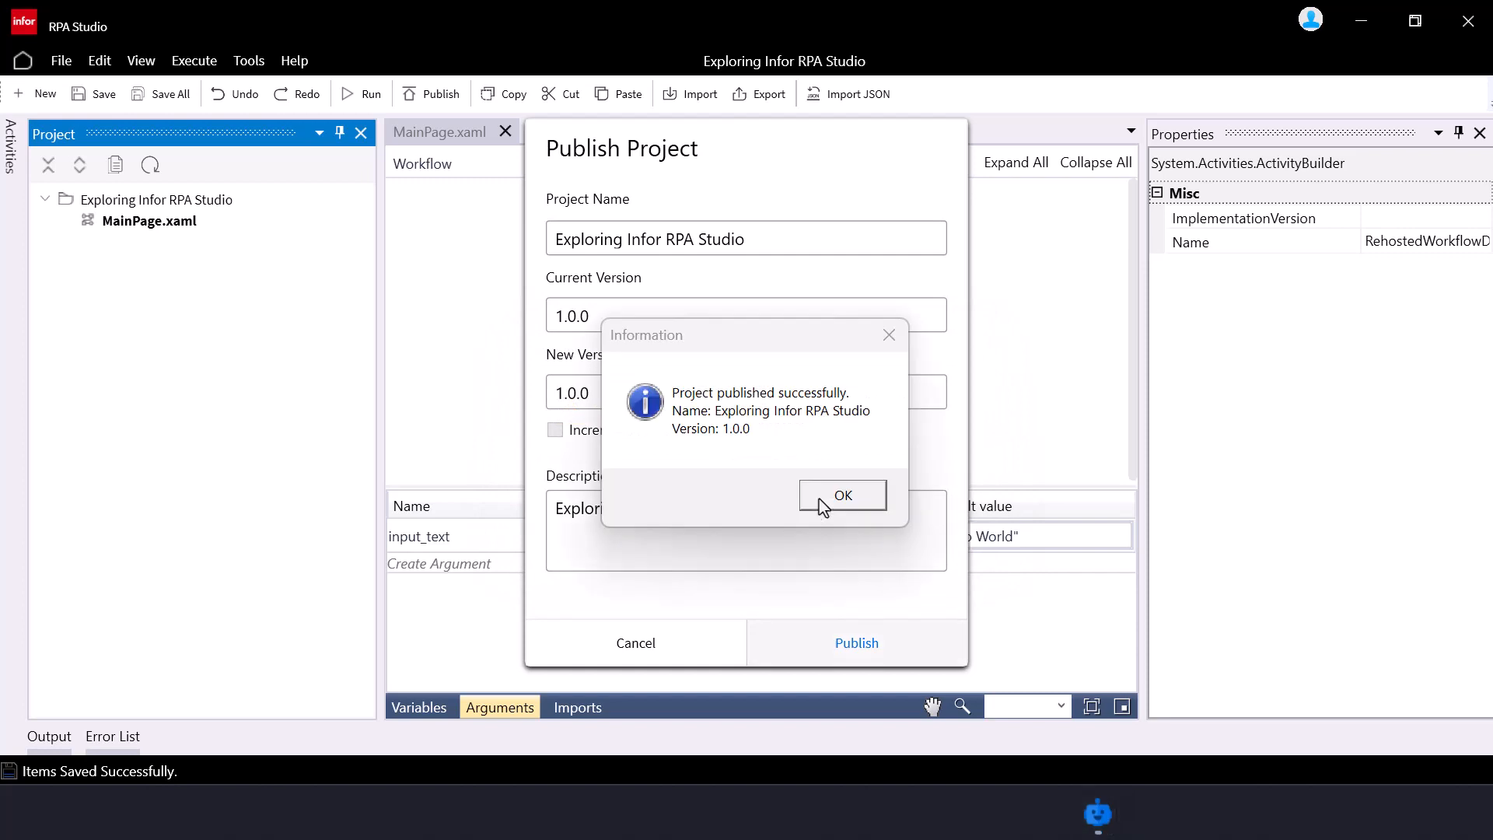
left_click(823, 501)
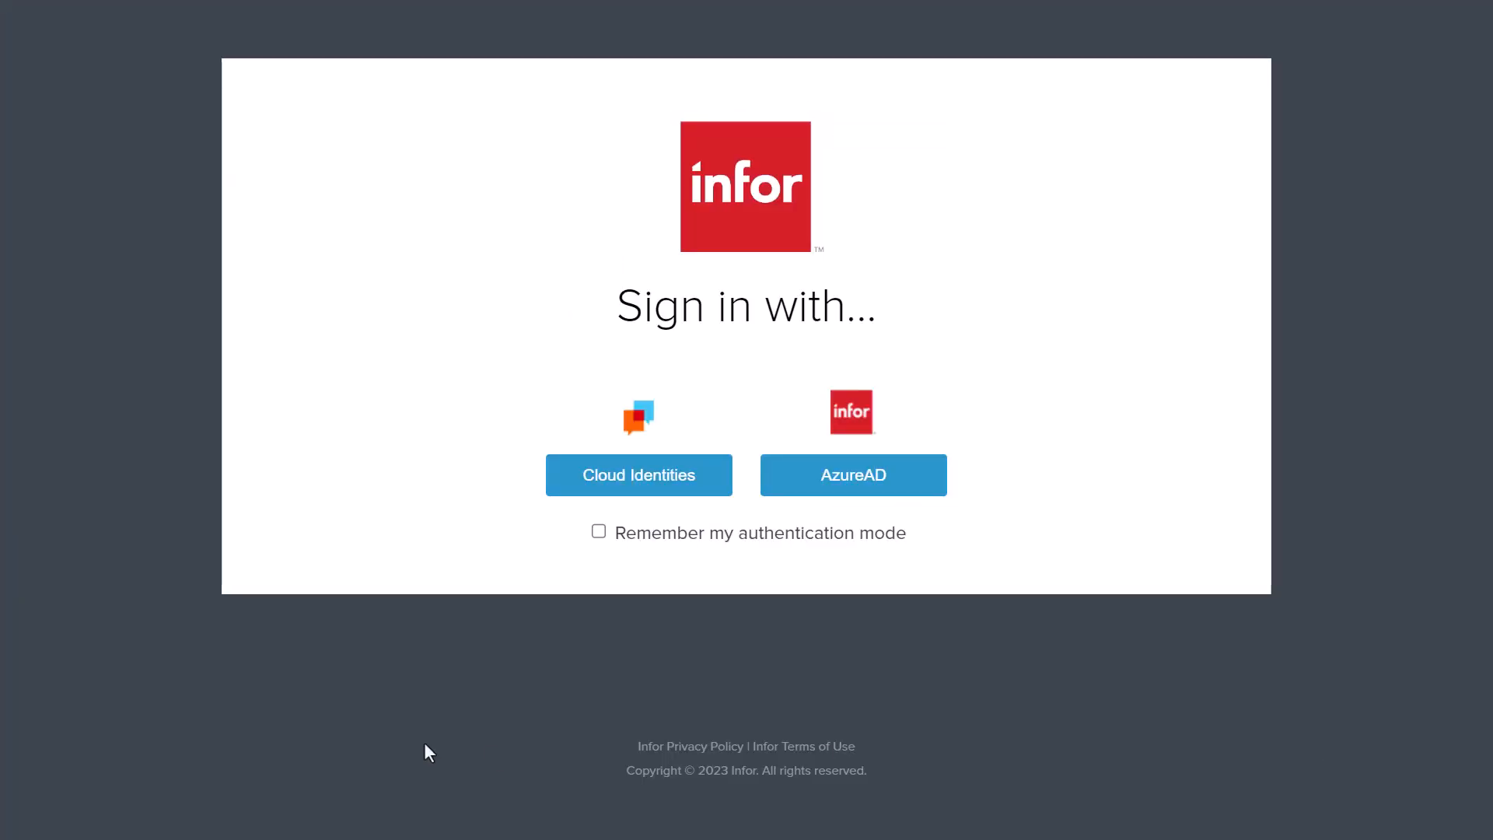
Sign in with cloud identities and open RPA Management's Manage > Processes list
left_click(626, 492)
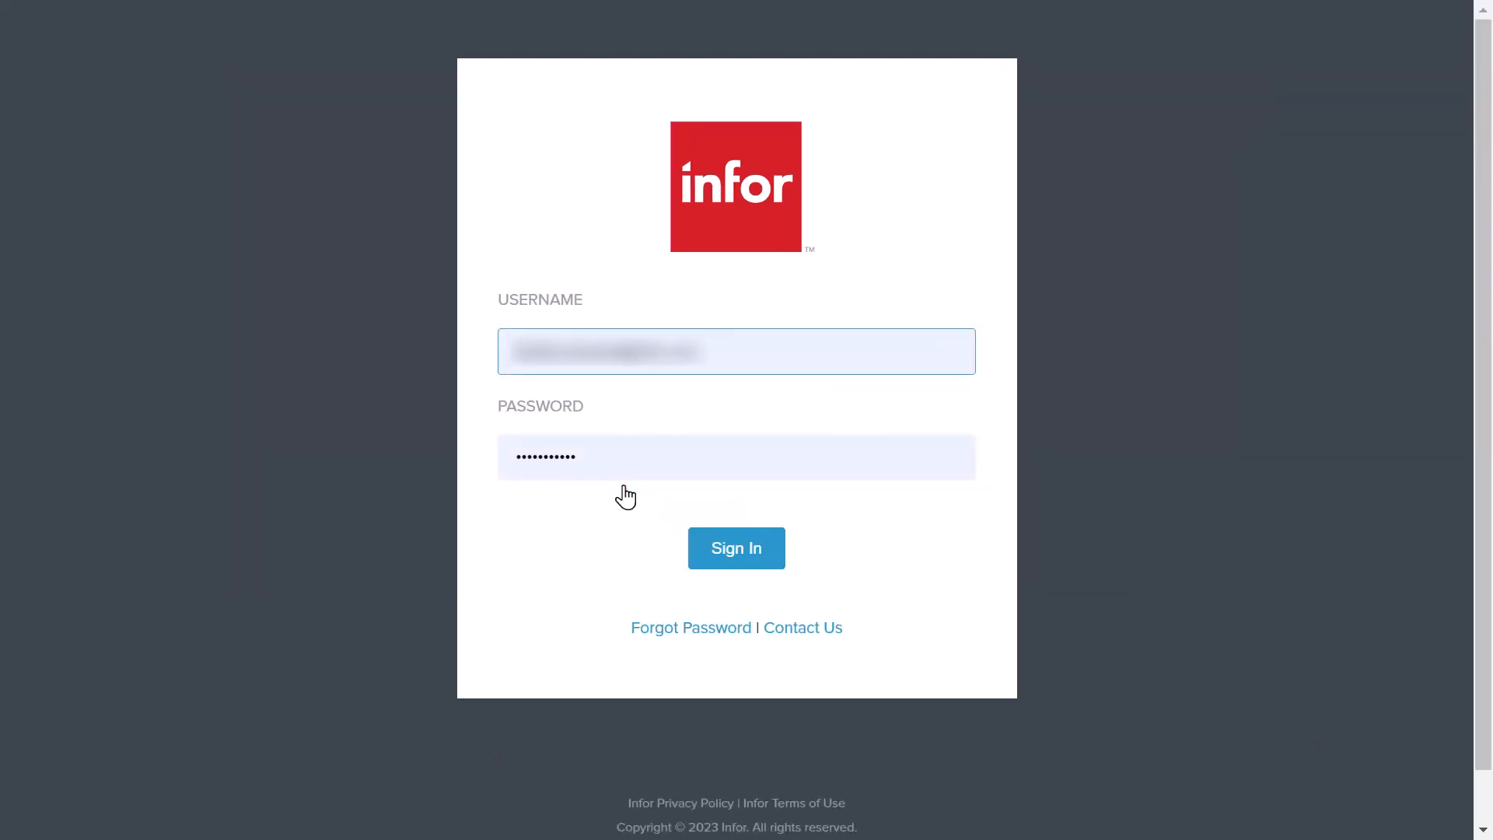
left_click(721, 553)
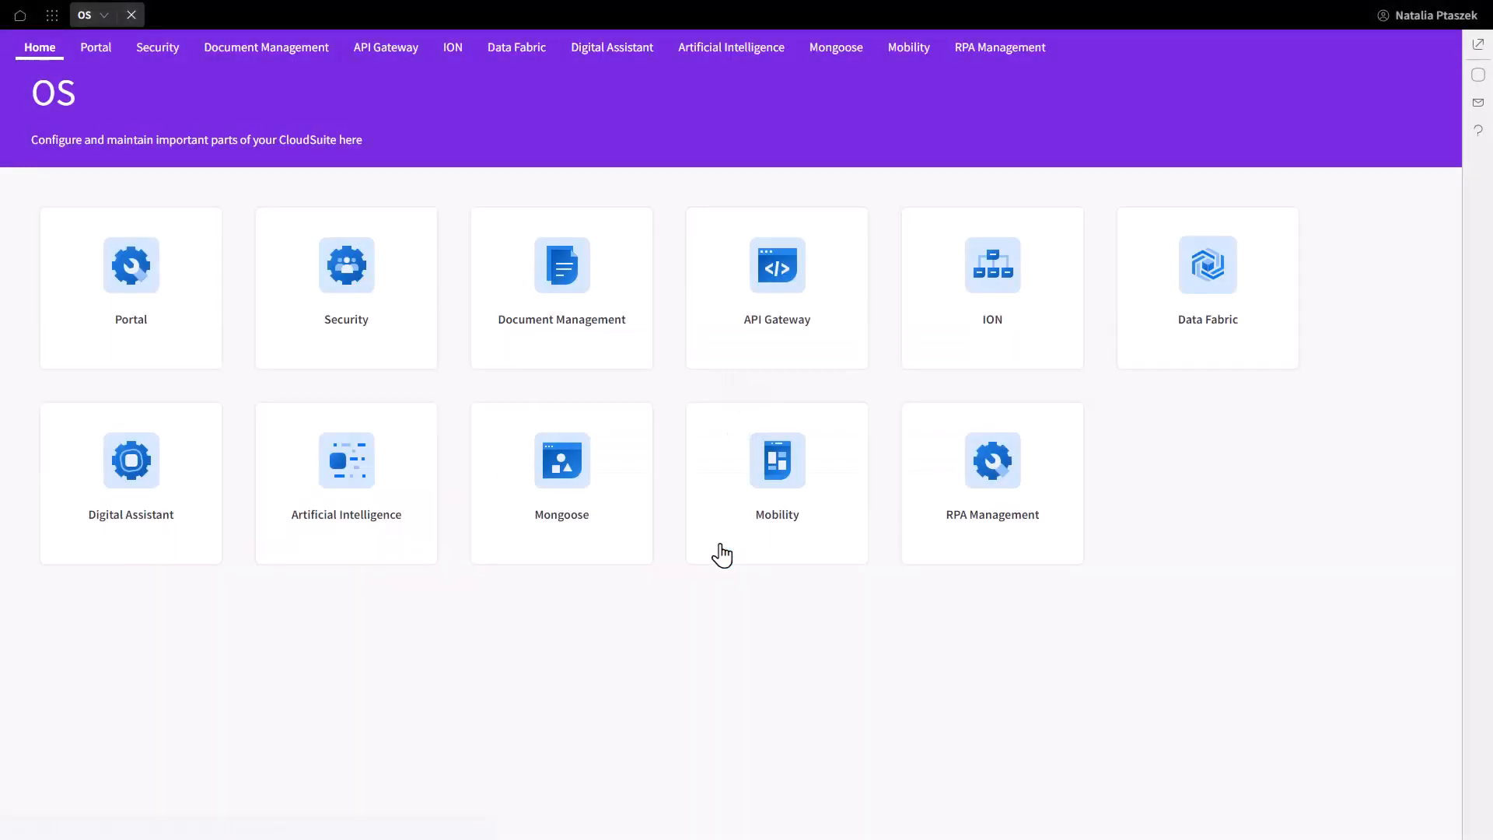
left_click(1002, 496)
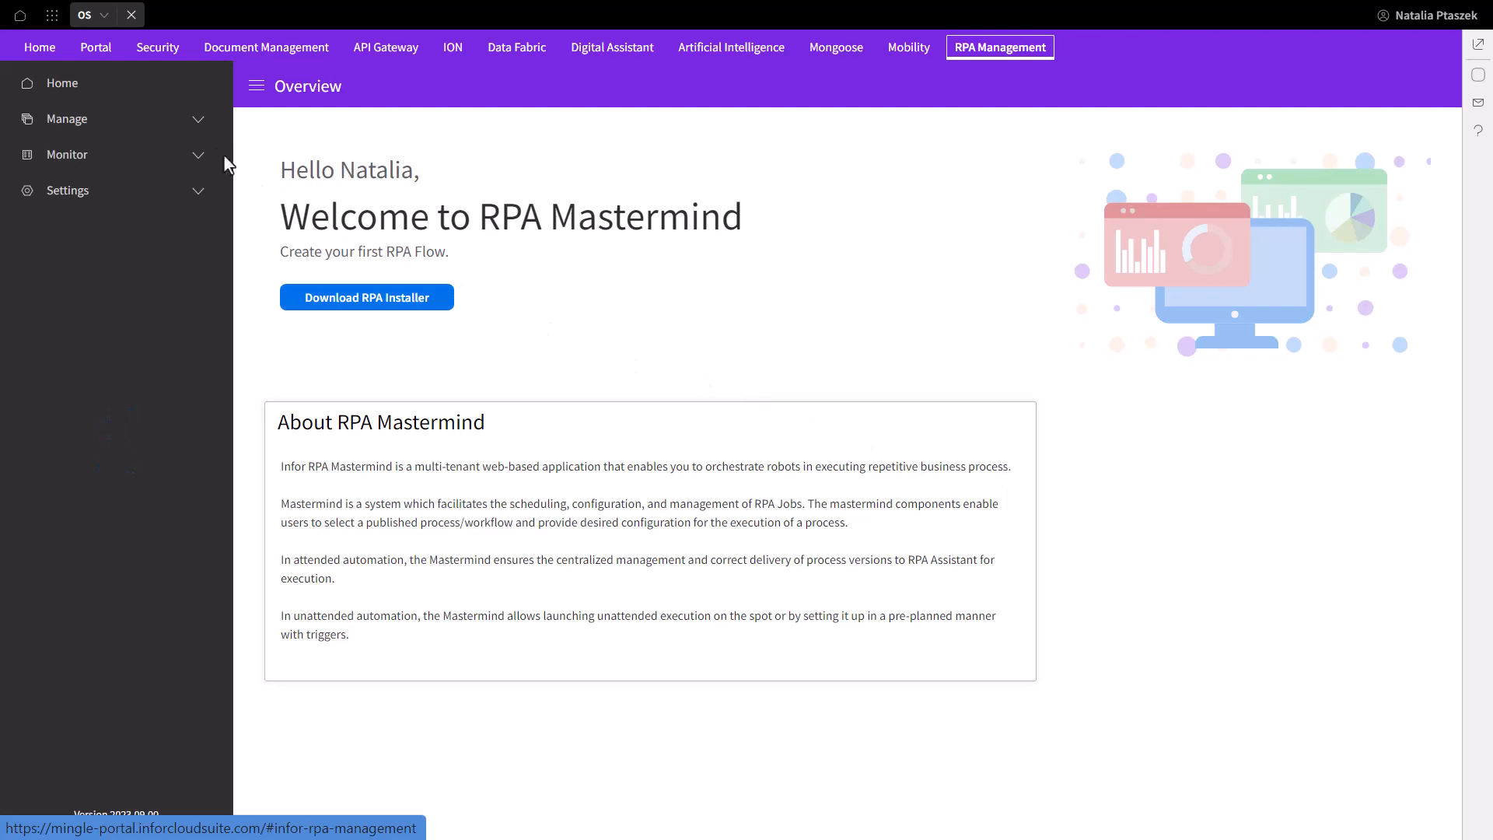
left_click(184, 134)
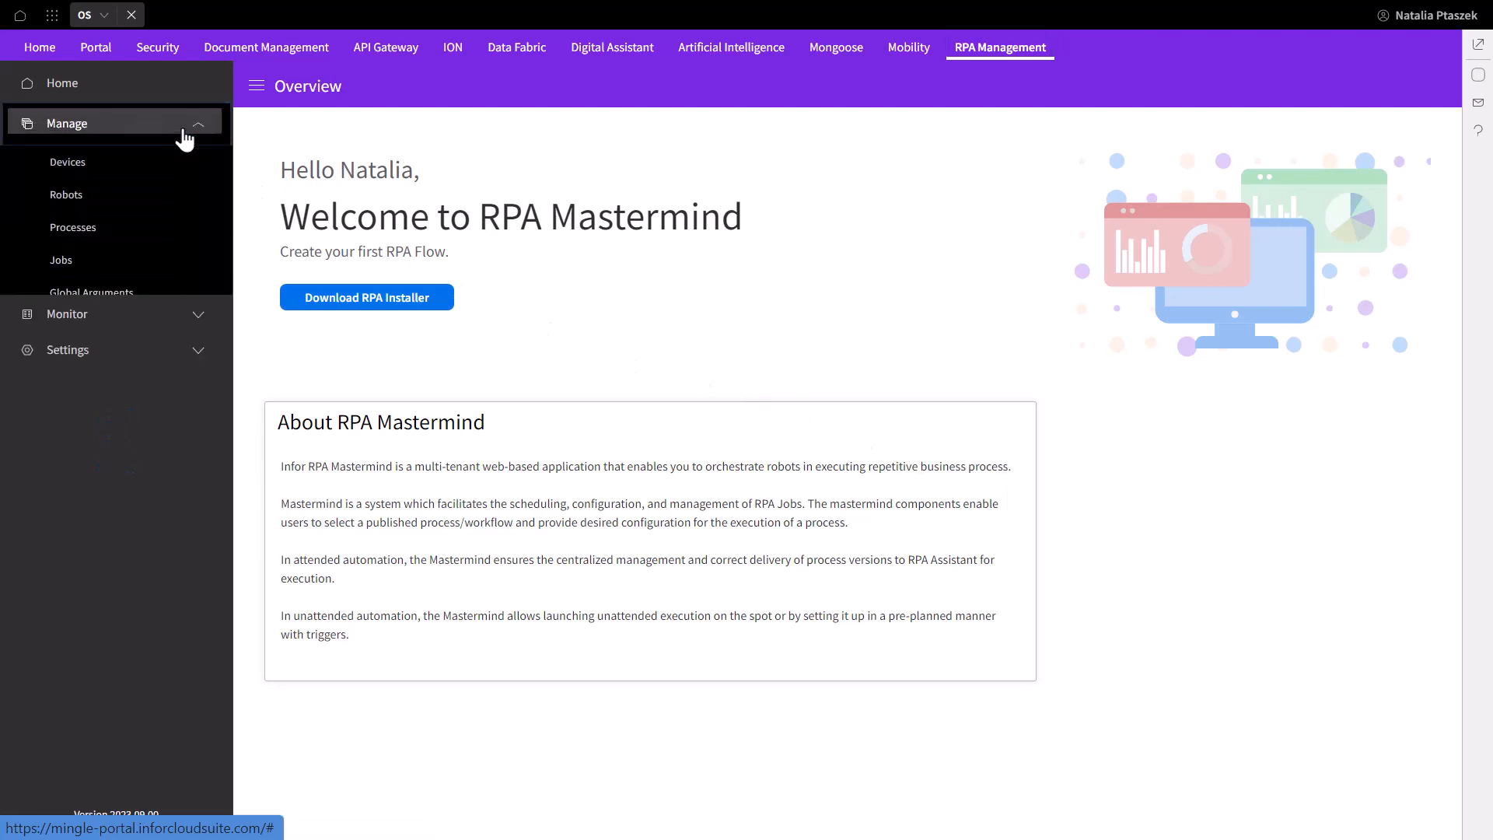
left_click(174, 235)
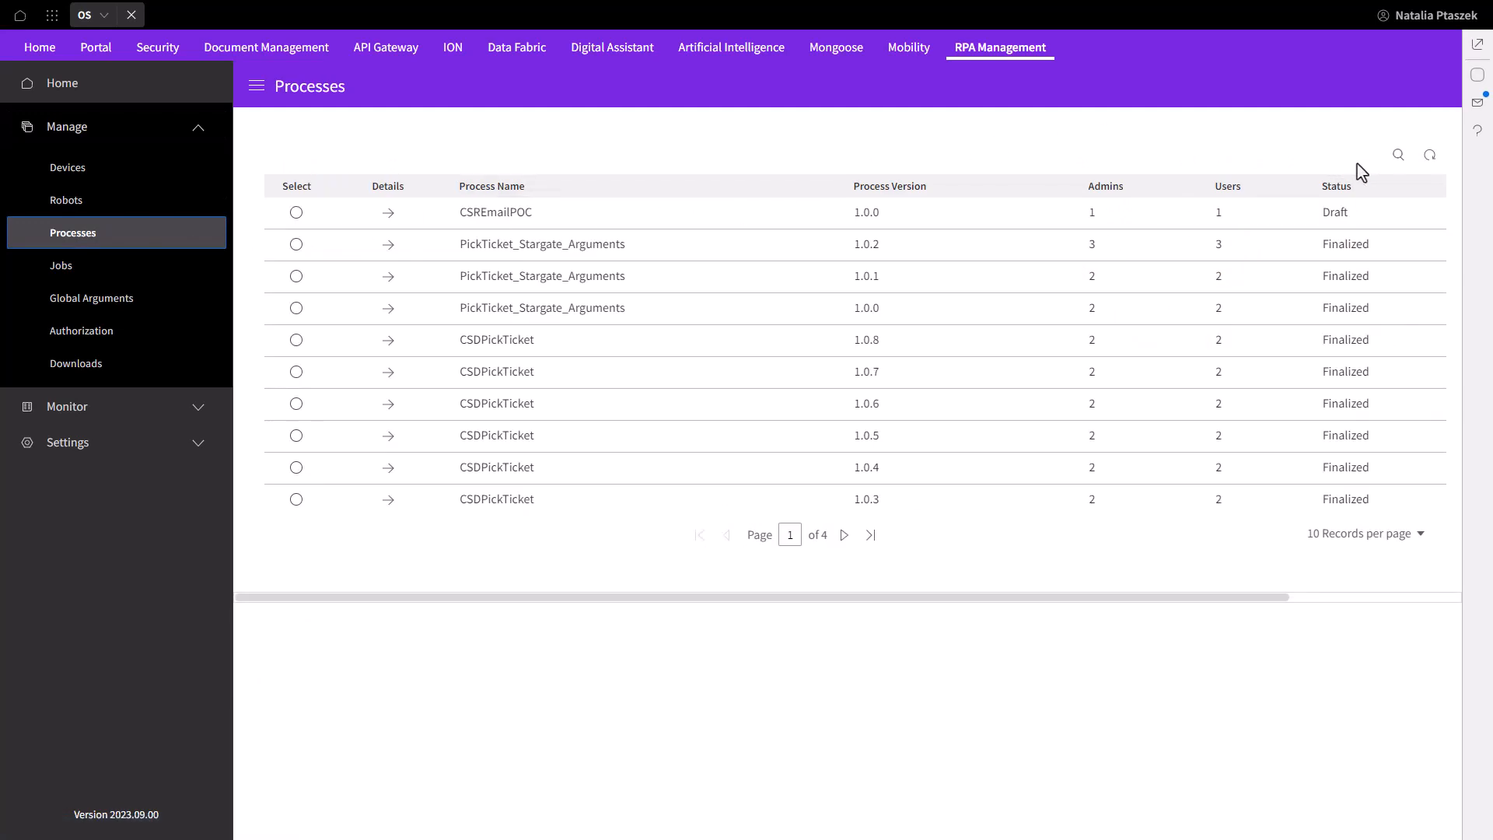
Find Exploring Infor RPA Studio via 'RPA' search and save its input_text scoping as User
left_click(1397, 158)
type("RPA")
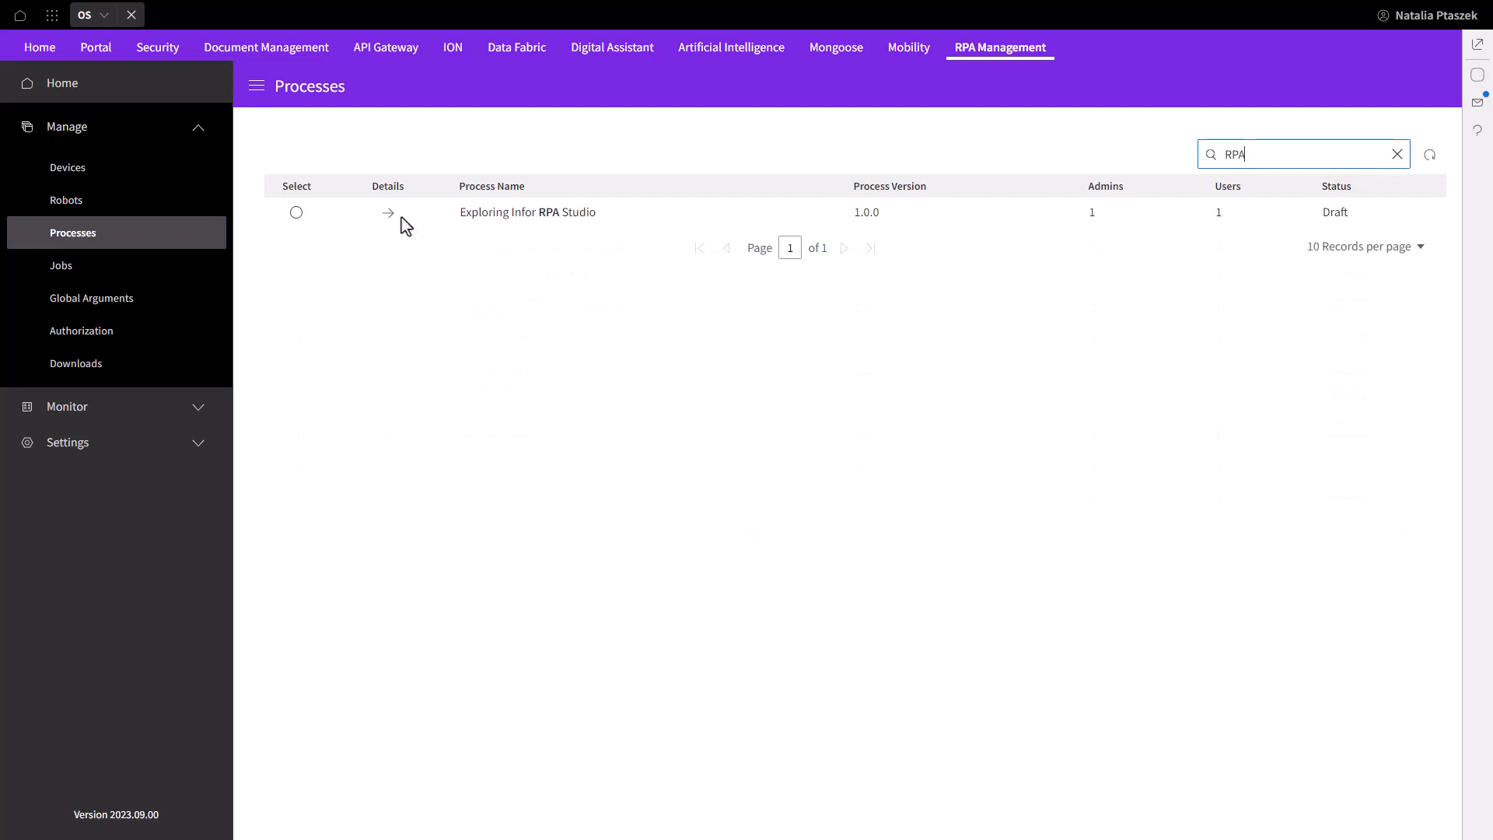
left_click(382, 217)
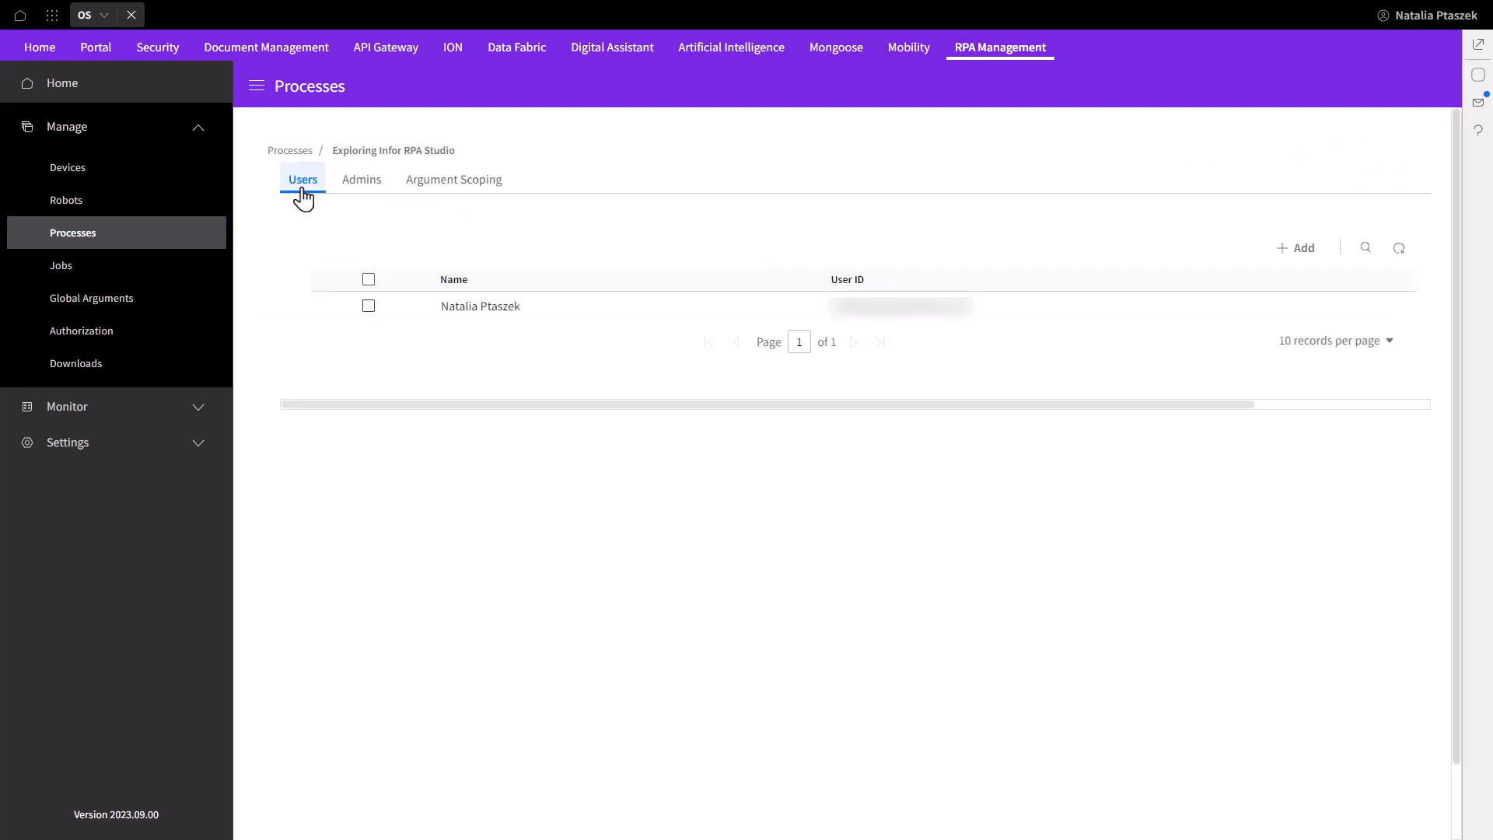
left_click(360, 190)
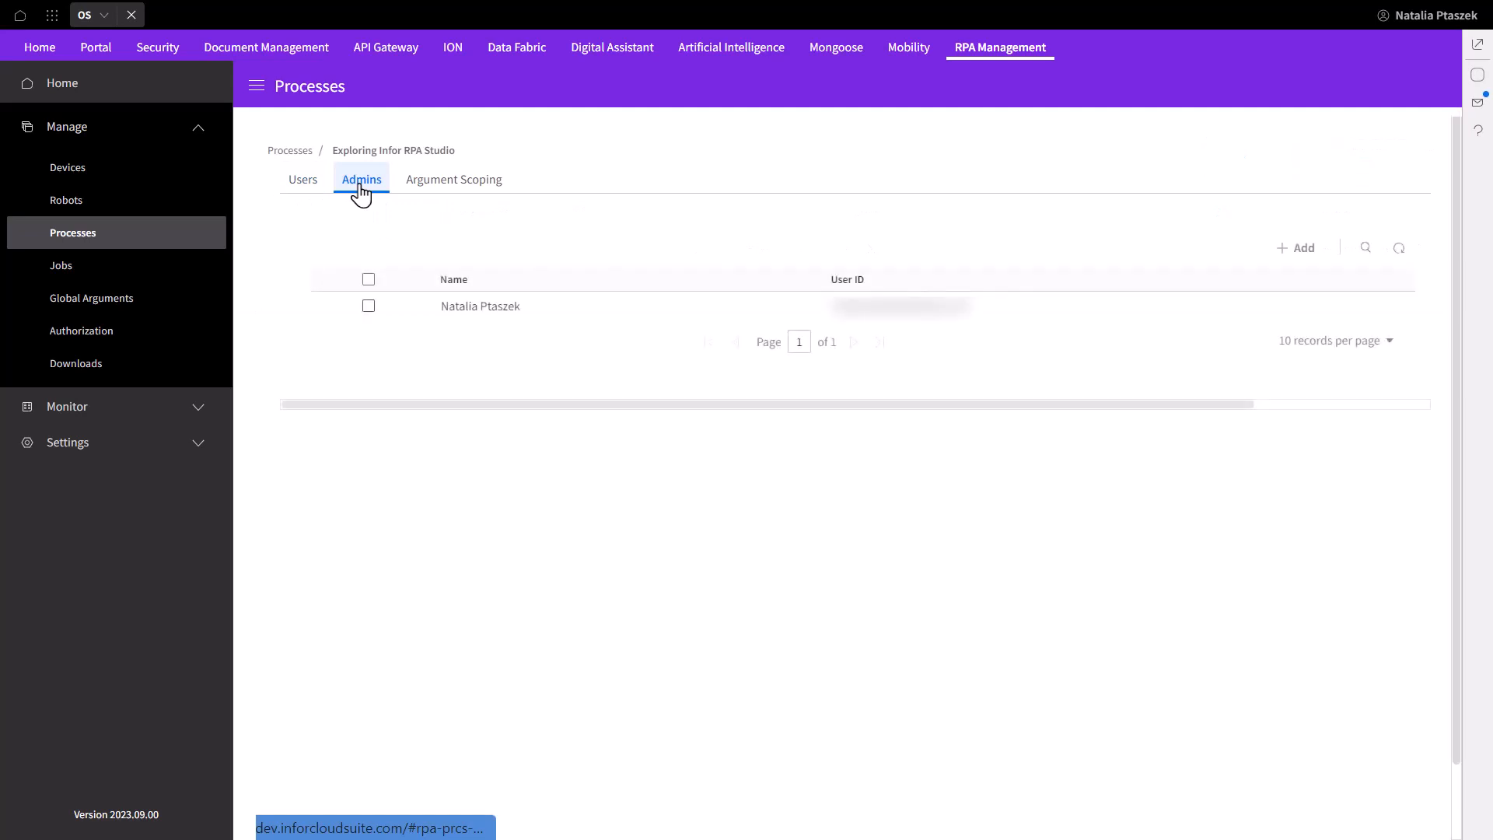
left_click(430, 189)
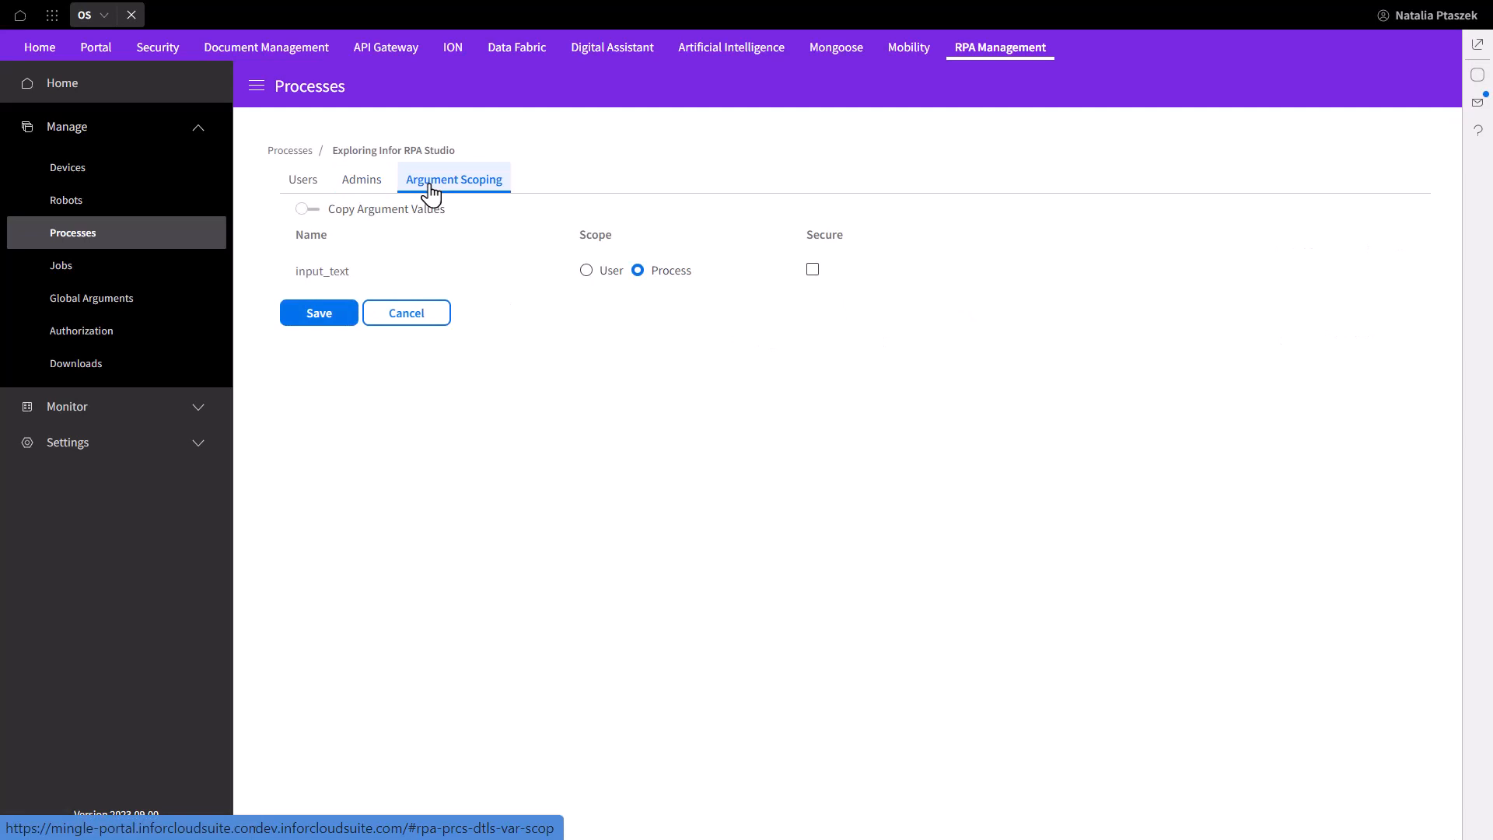
left_click(587, 271)
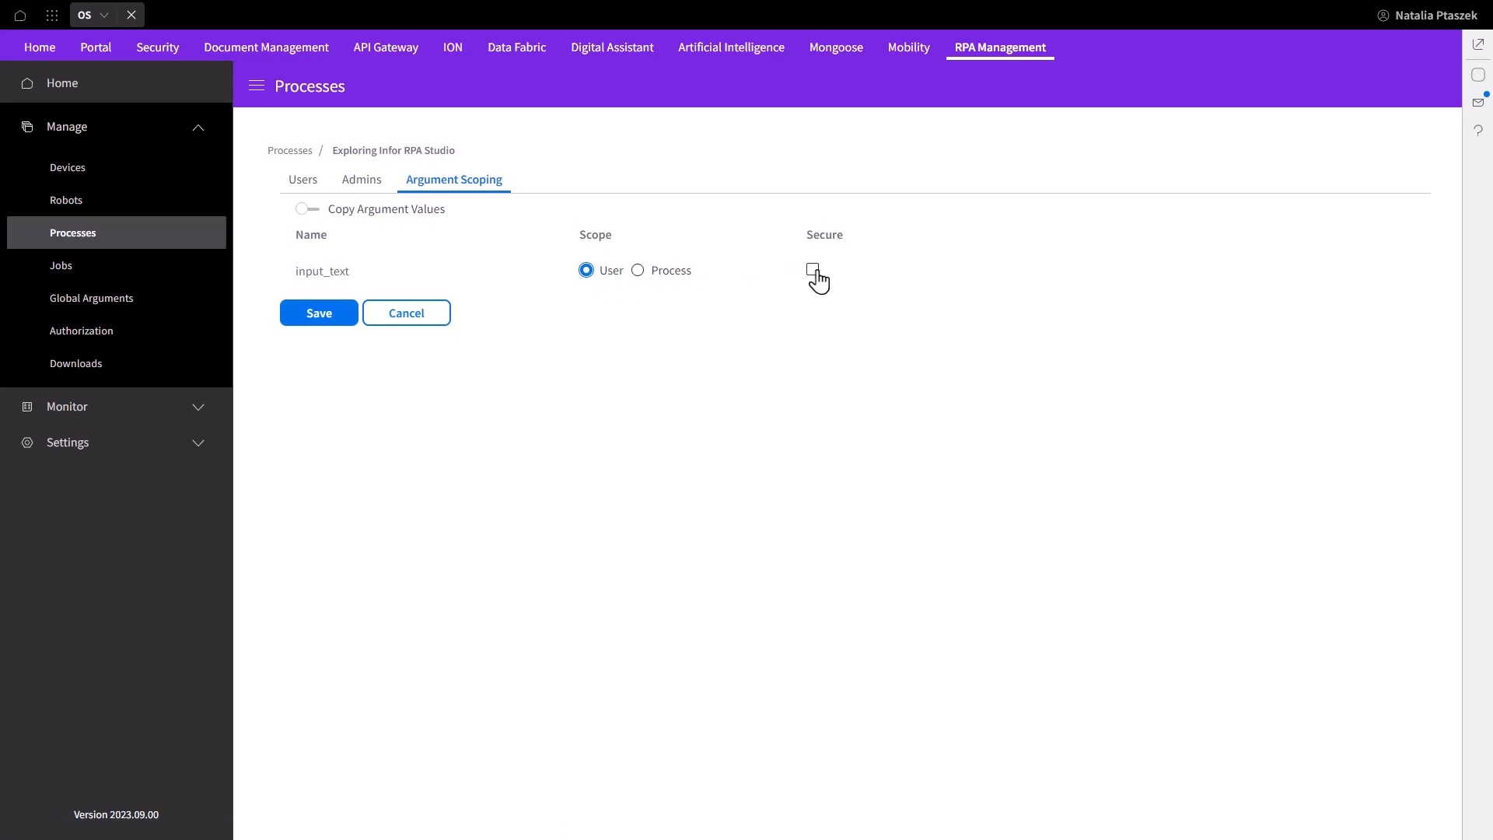
left_click(336, 313)
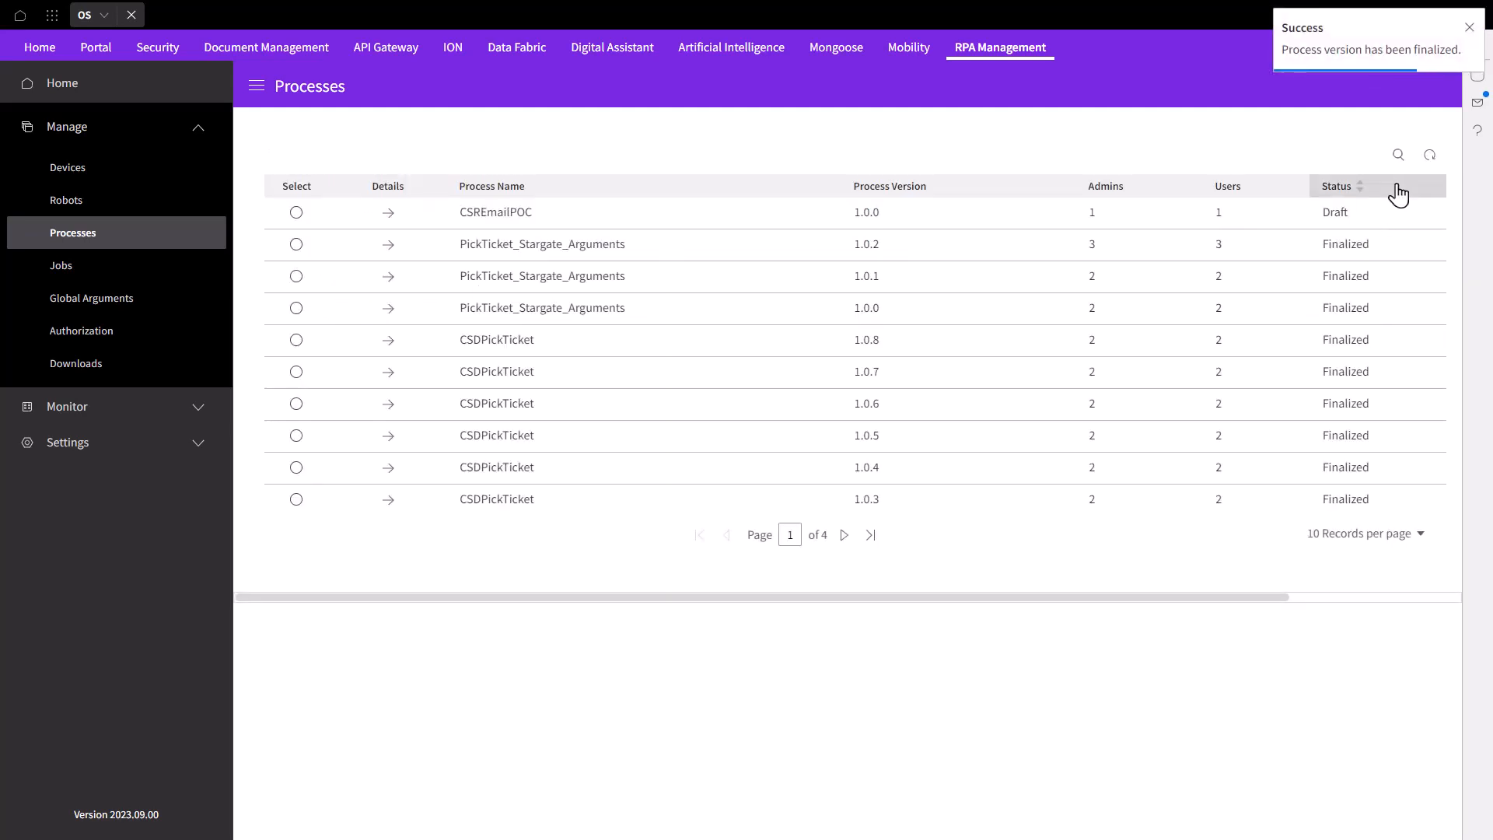
Filter the process list again for 'RPA'
left_click(1399, 158)
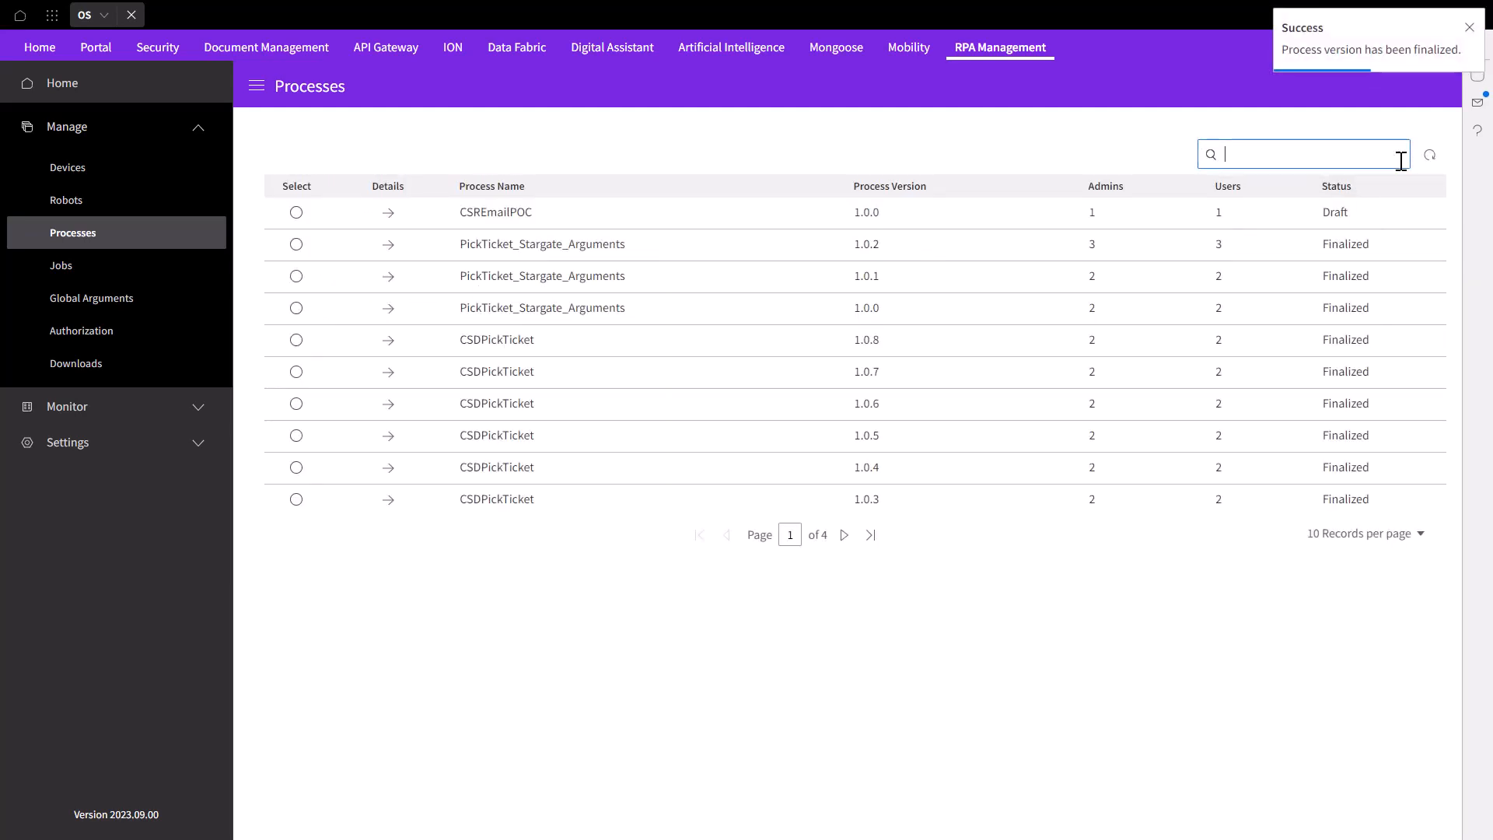
type("RPA")
key("Return")
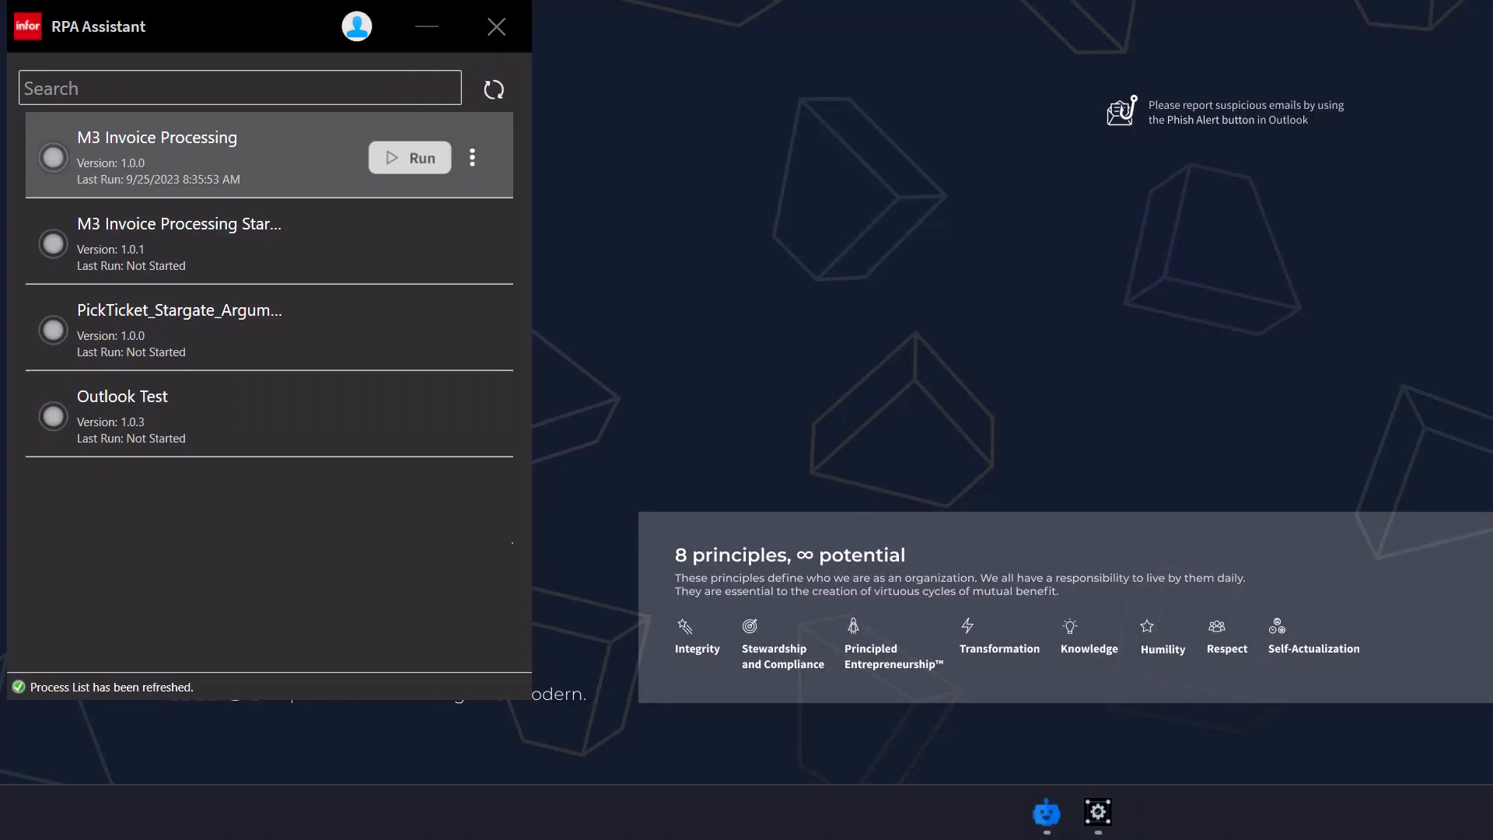
Refresh the process list and save Hello World as the process's input_text value
left_click(492, 97)
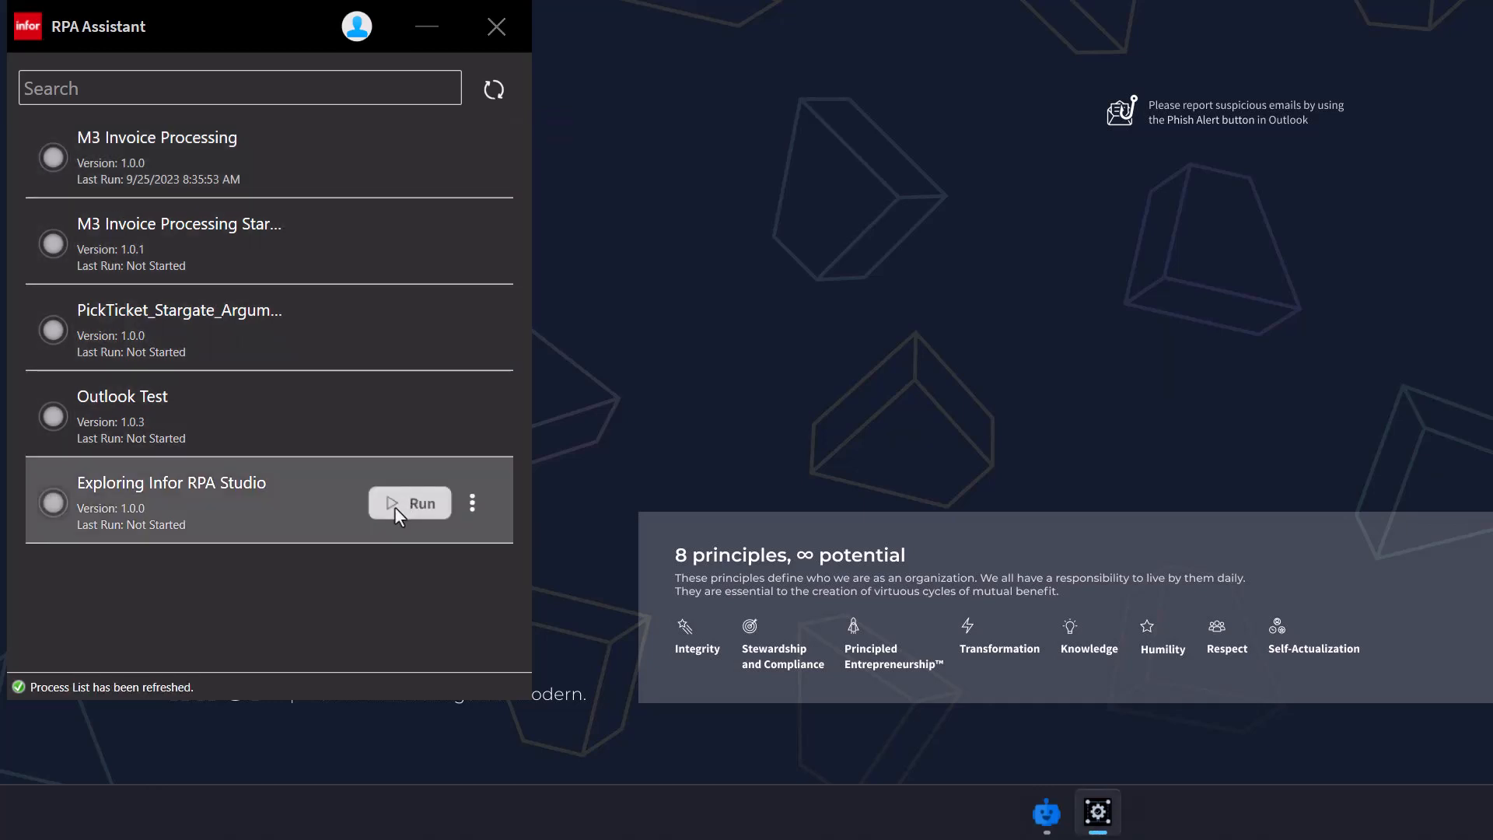
left_click(472, 503)
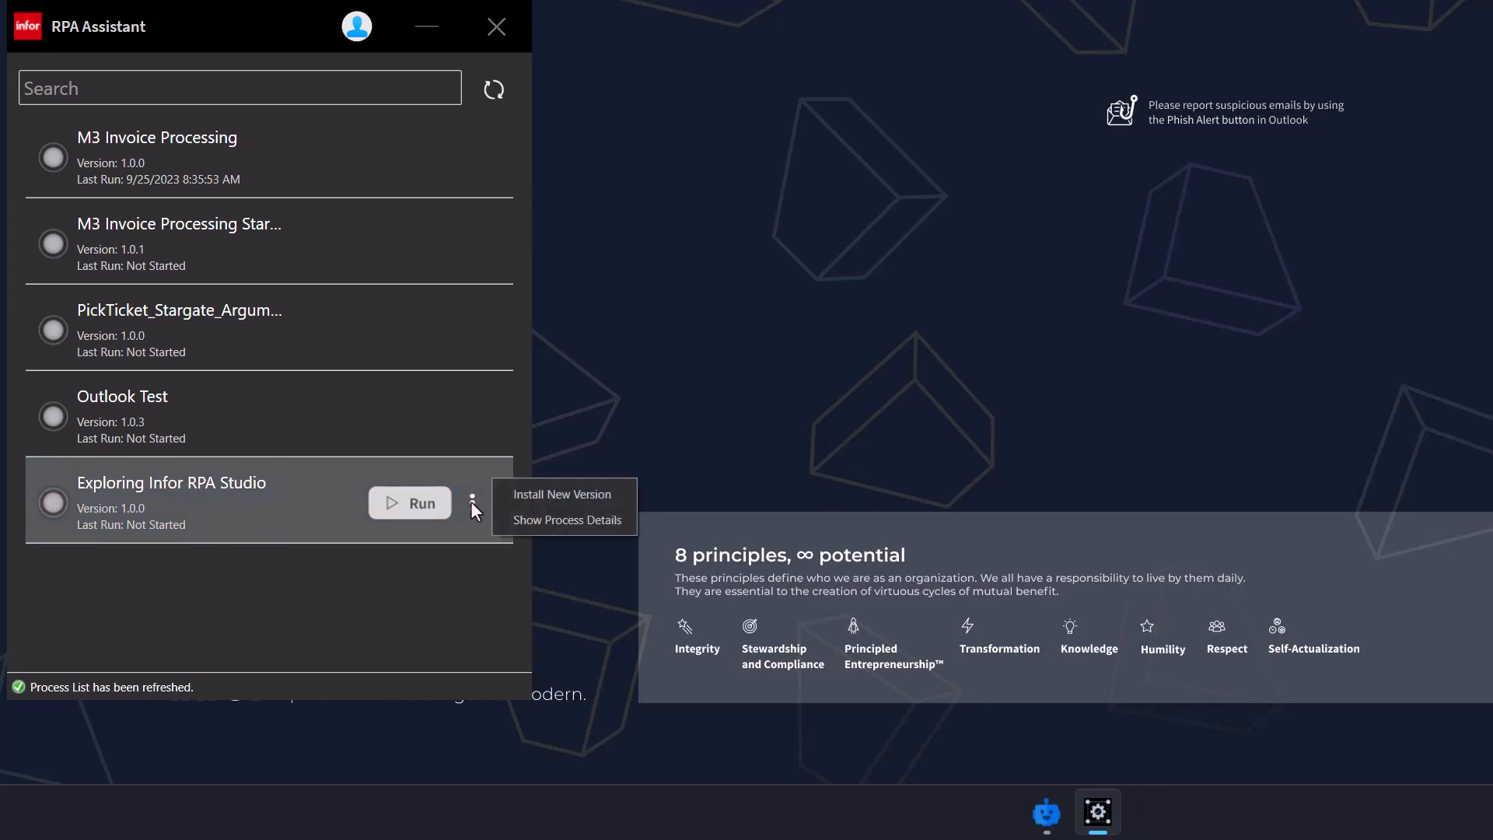
left_click(528, 519)
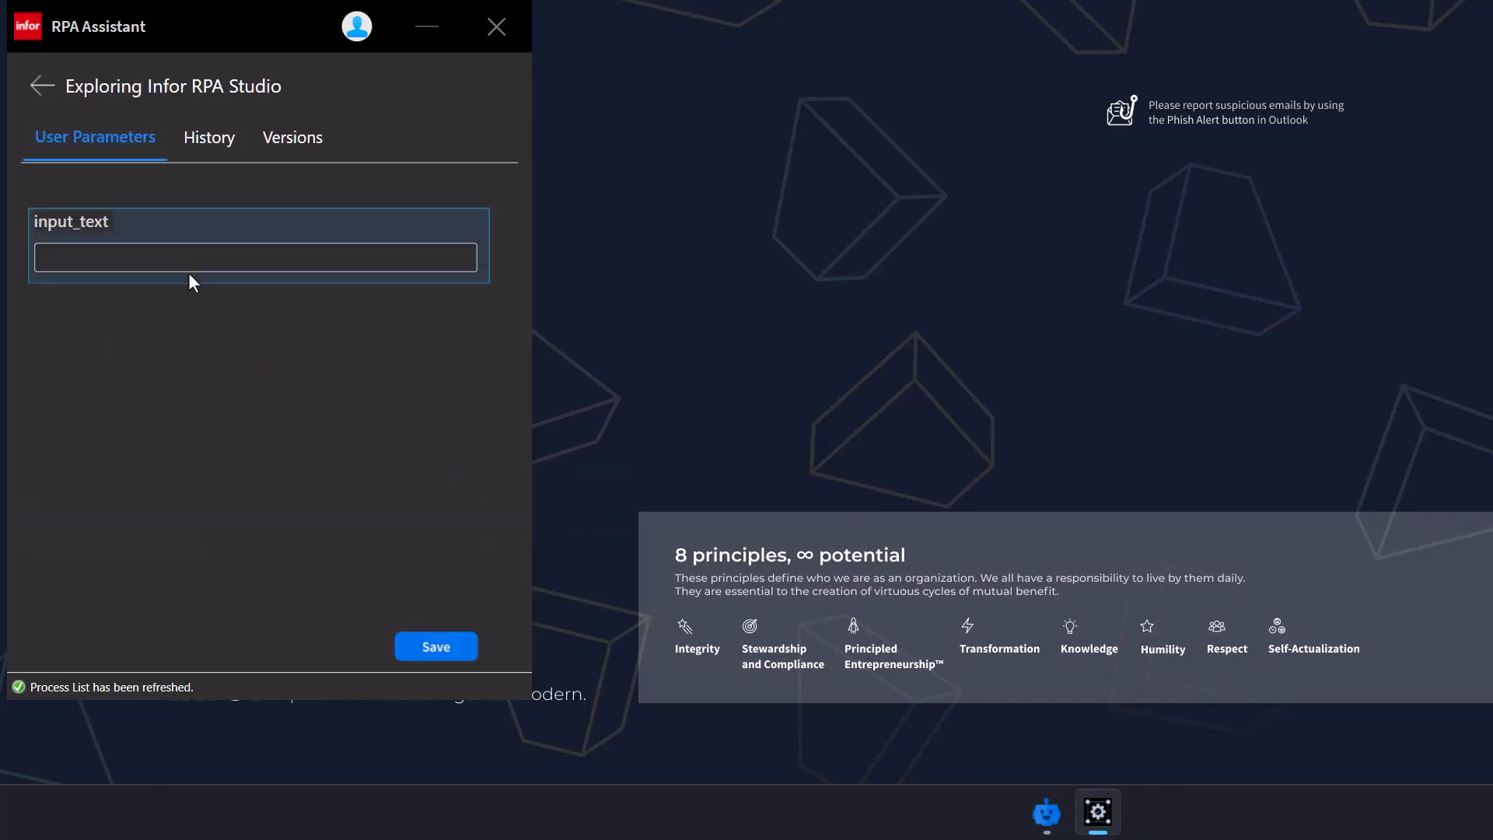
left_click(72, 256)
type("Hello W")
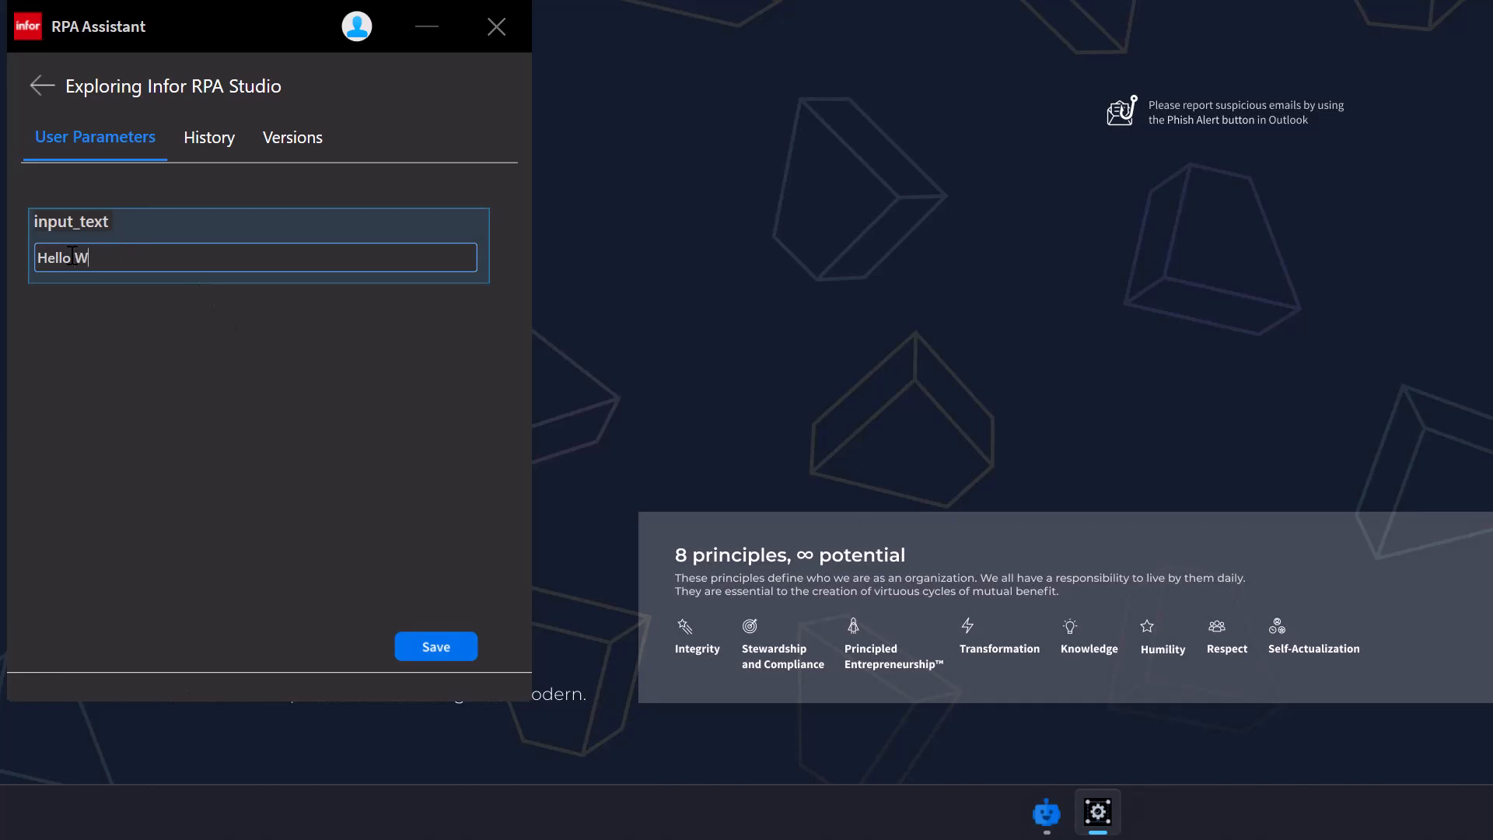
type("orld")
left_click(432, 636)
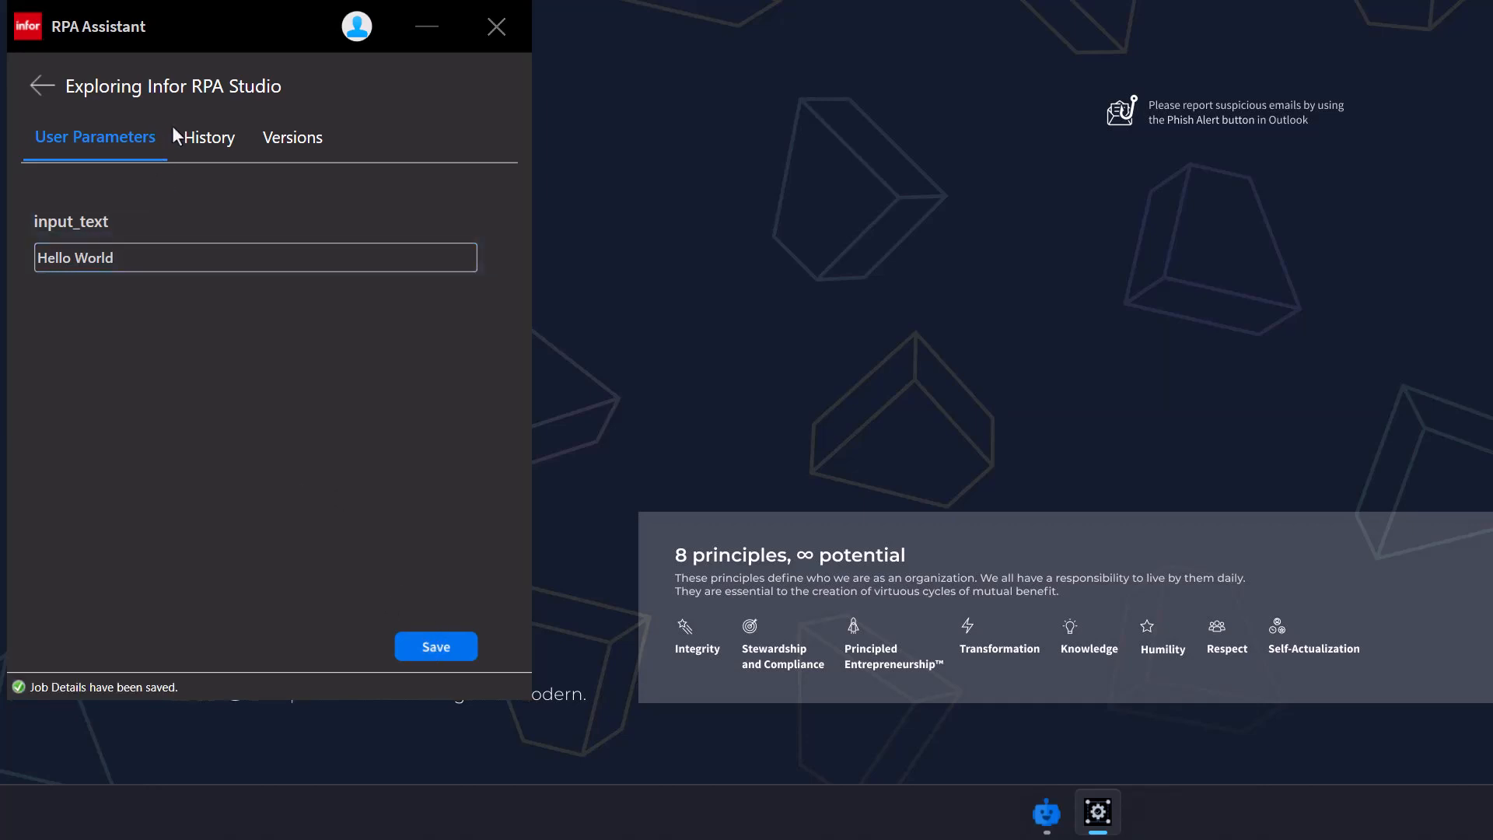
Check the process's History and Versions, then return to the process list
left_click(204, 143)
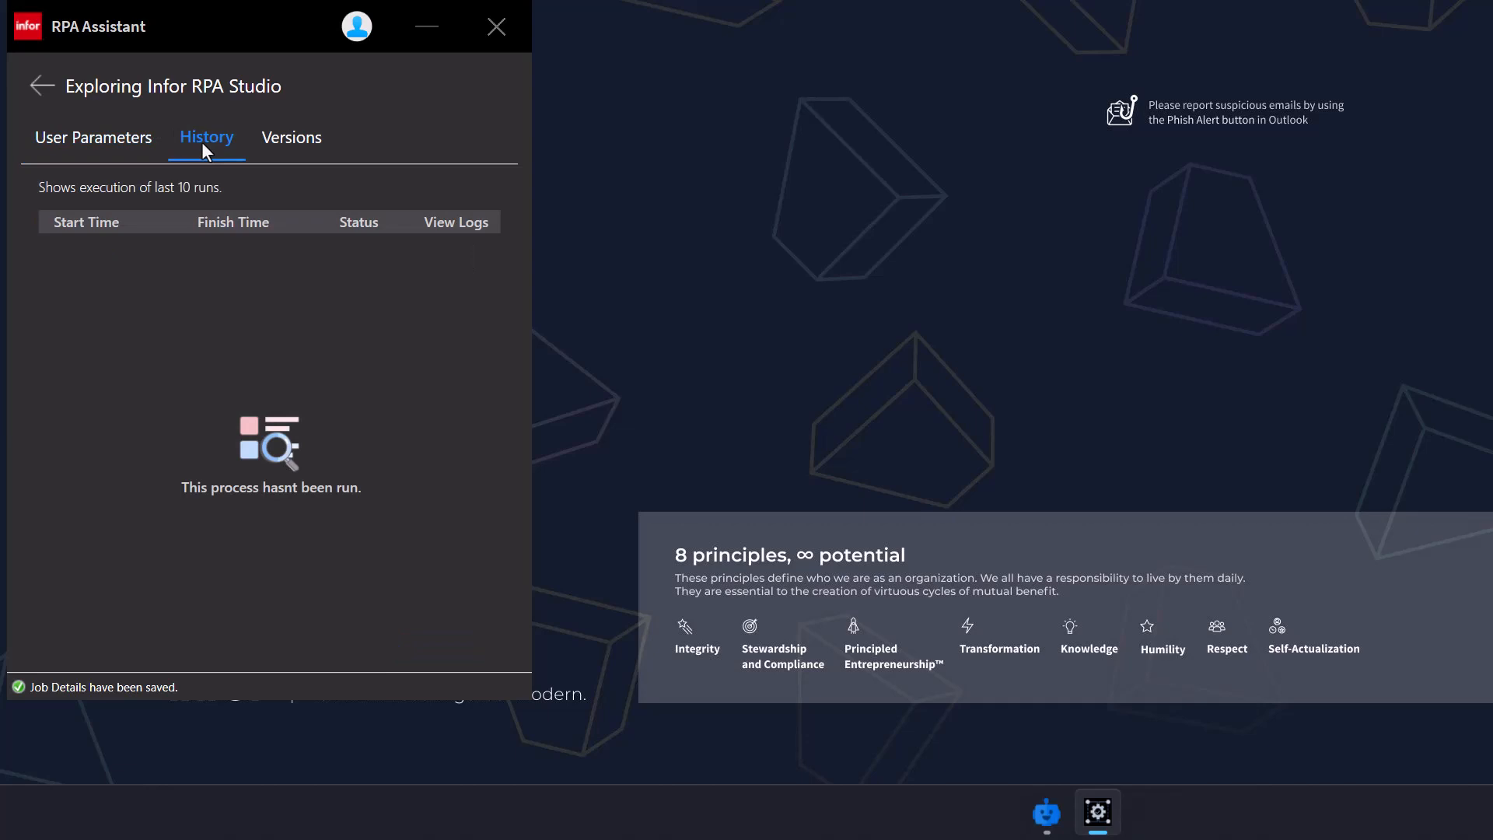
left_click(301, 138)
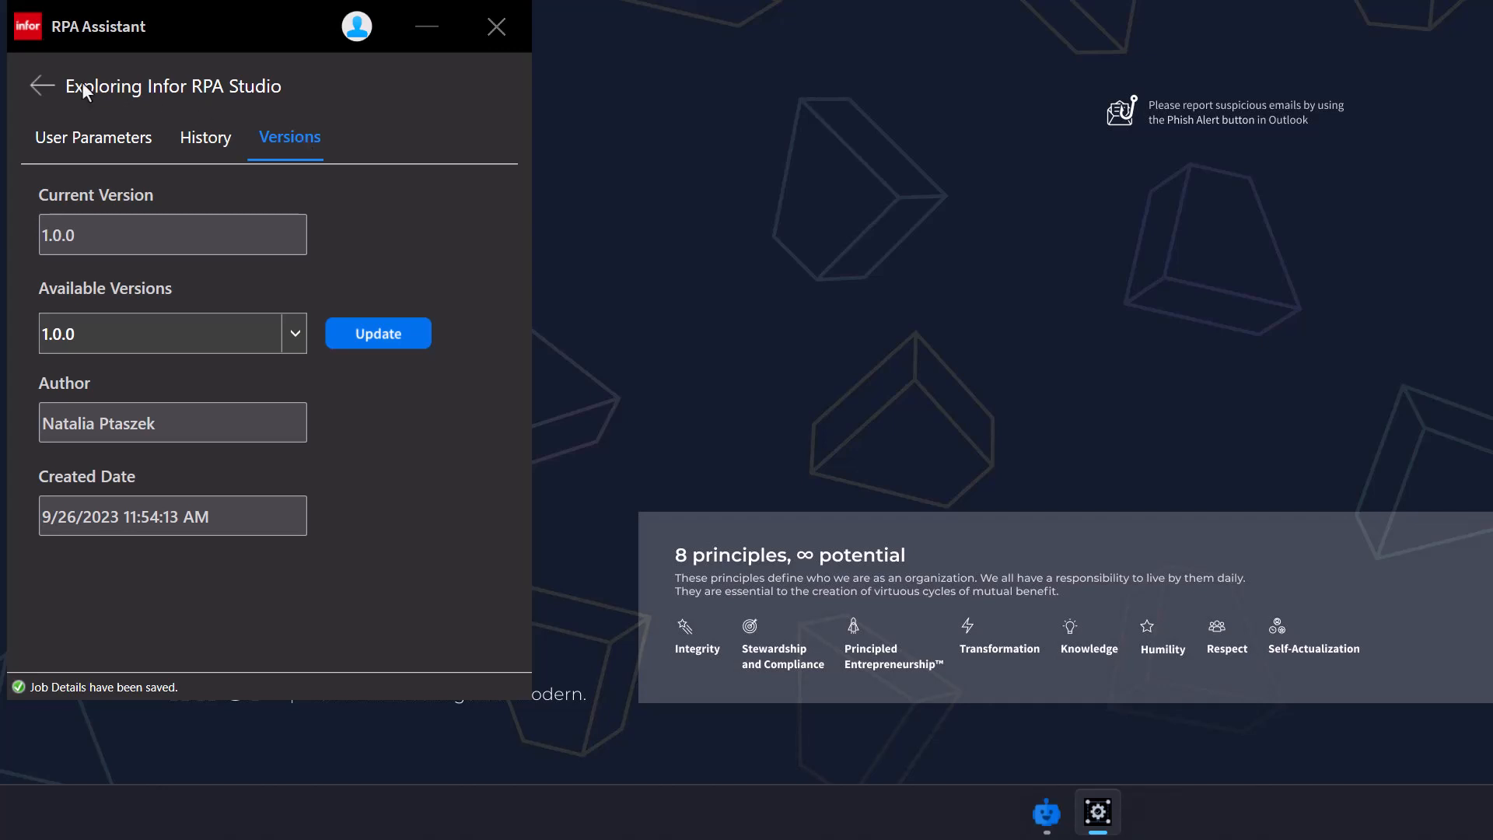
left_click(45, 88)
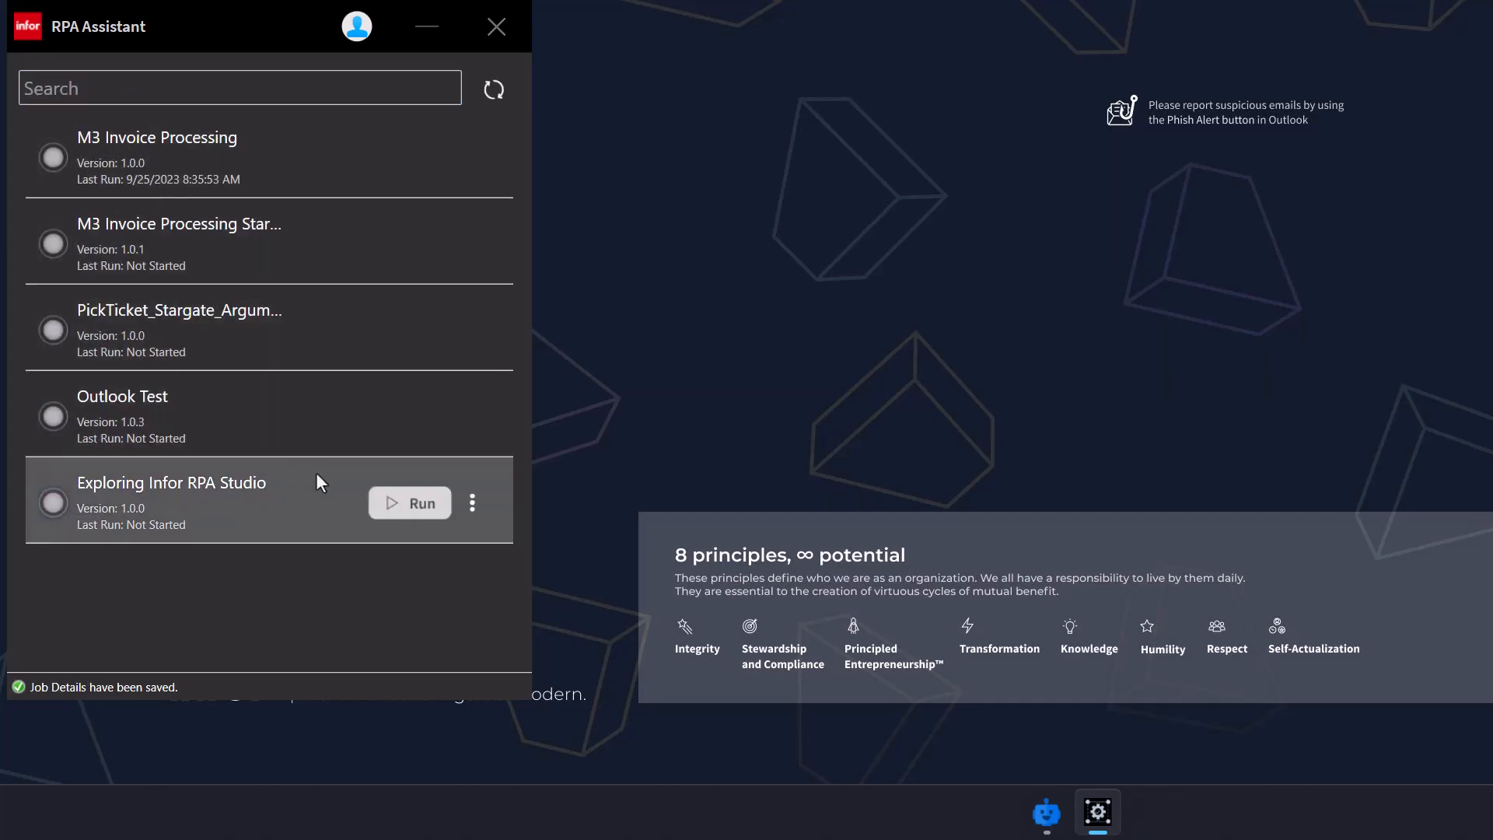
Run Exploring Infor RPA Studio, close the Hello World message, and download the completed run's logs
left_click(412, 513)
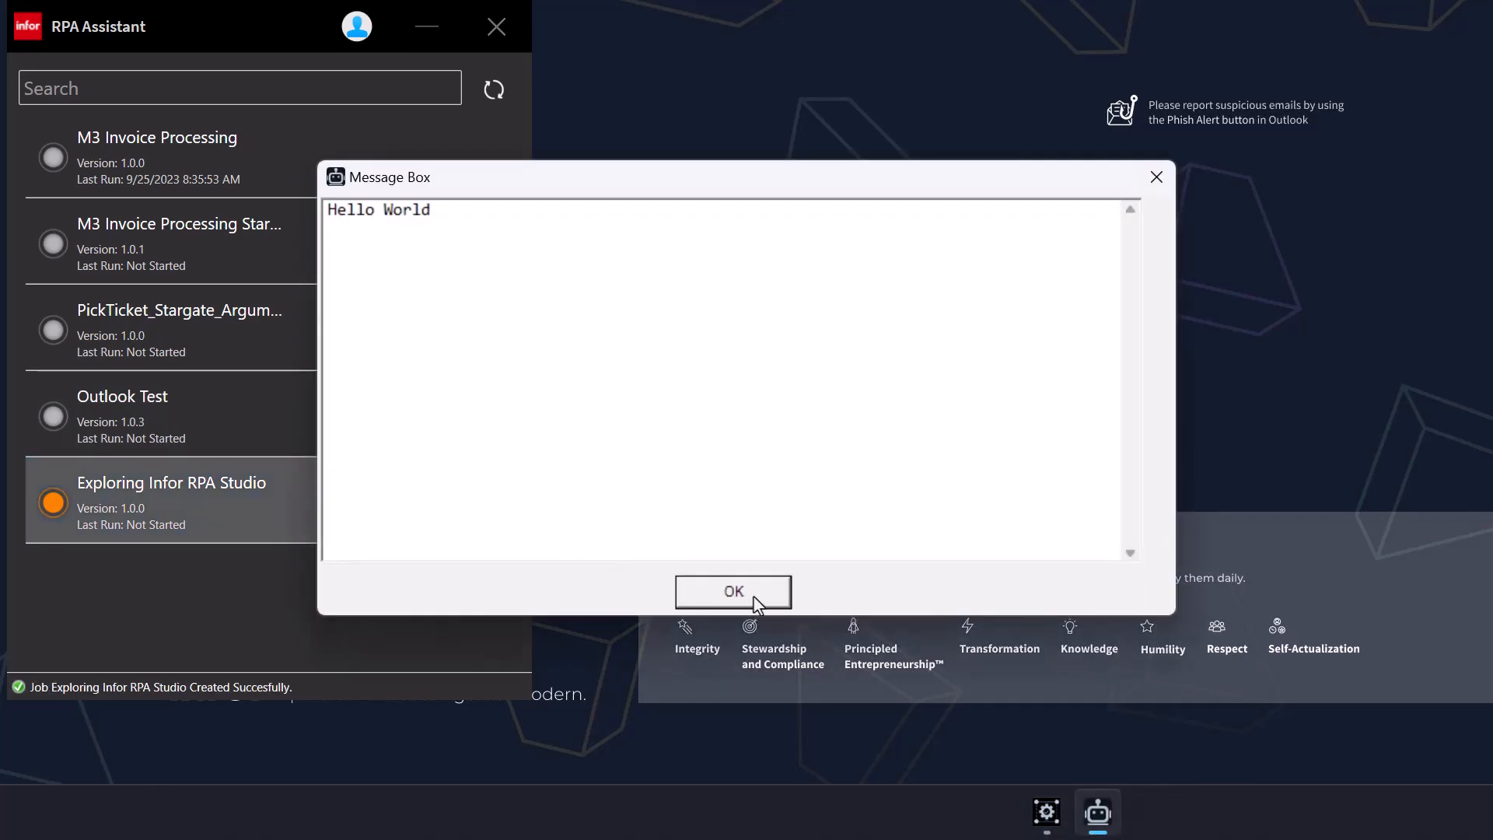
left_click(733, 592)
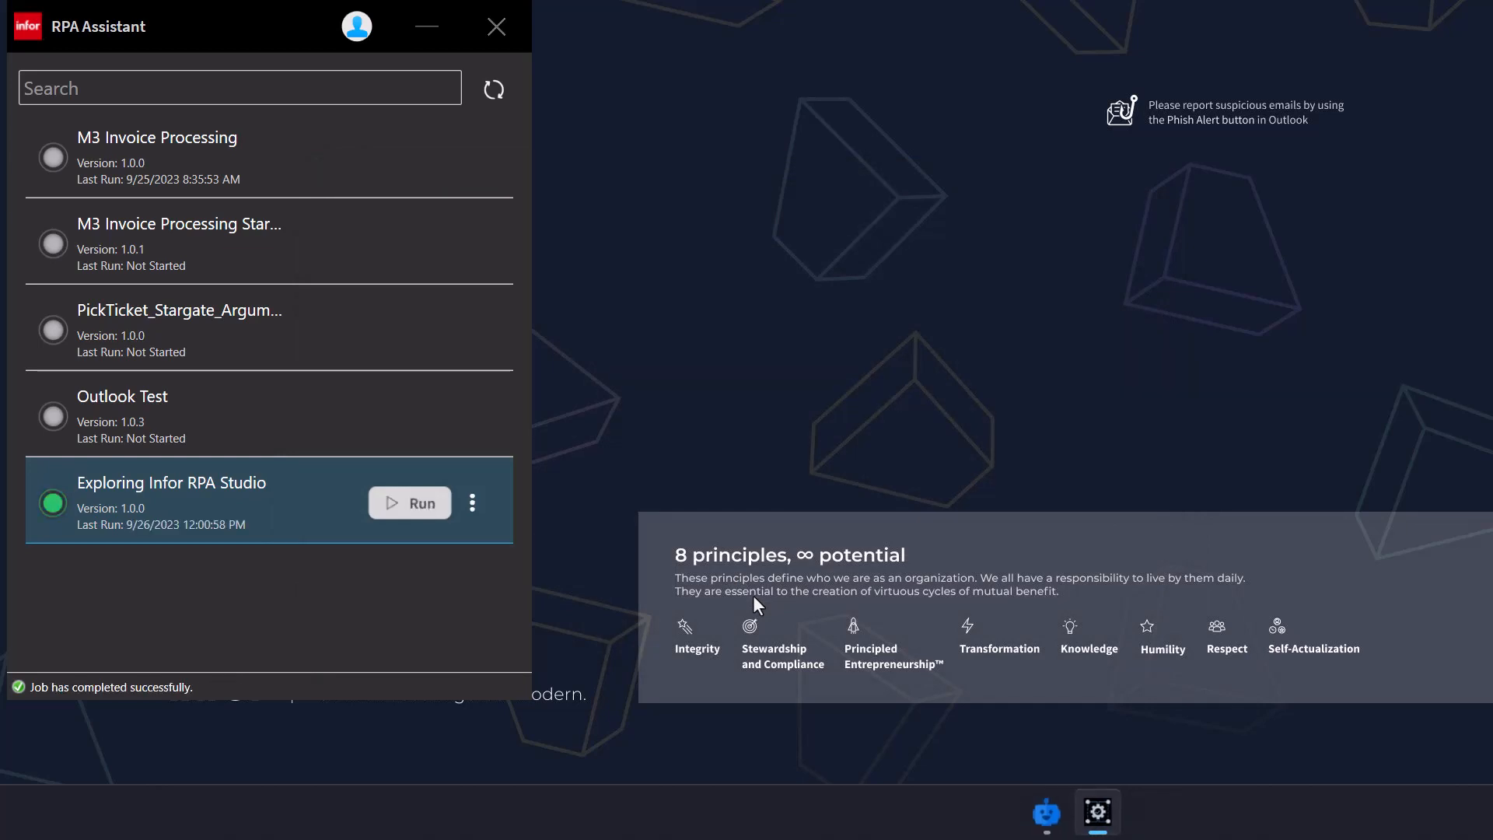
left_click(470, 501)
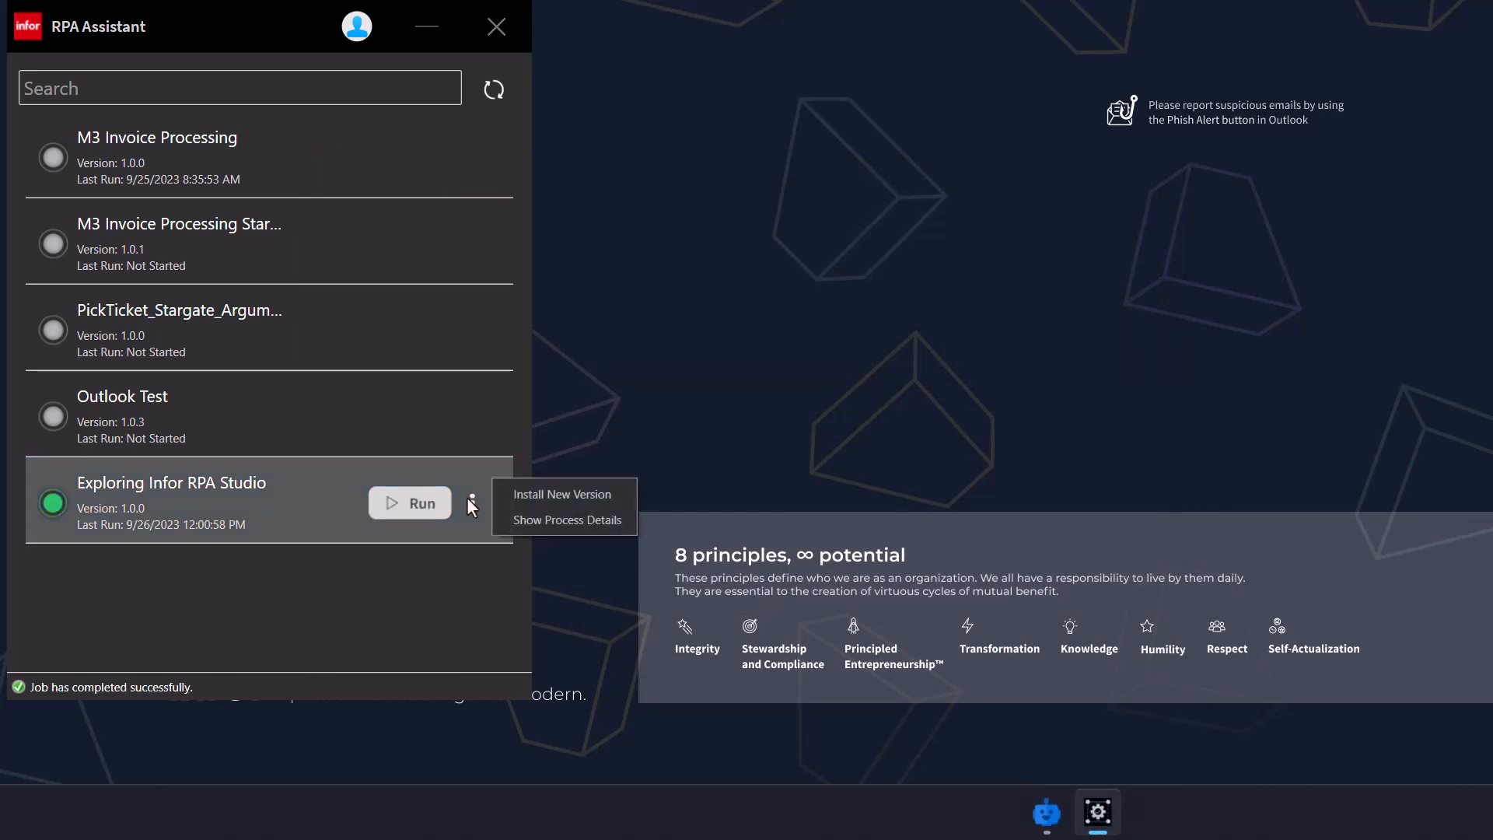
left_click(539, 518)
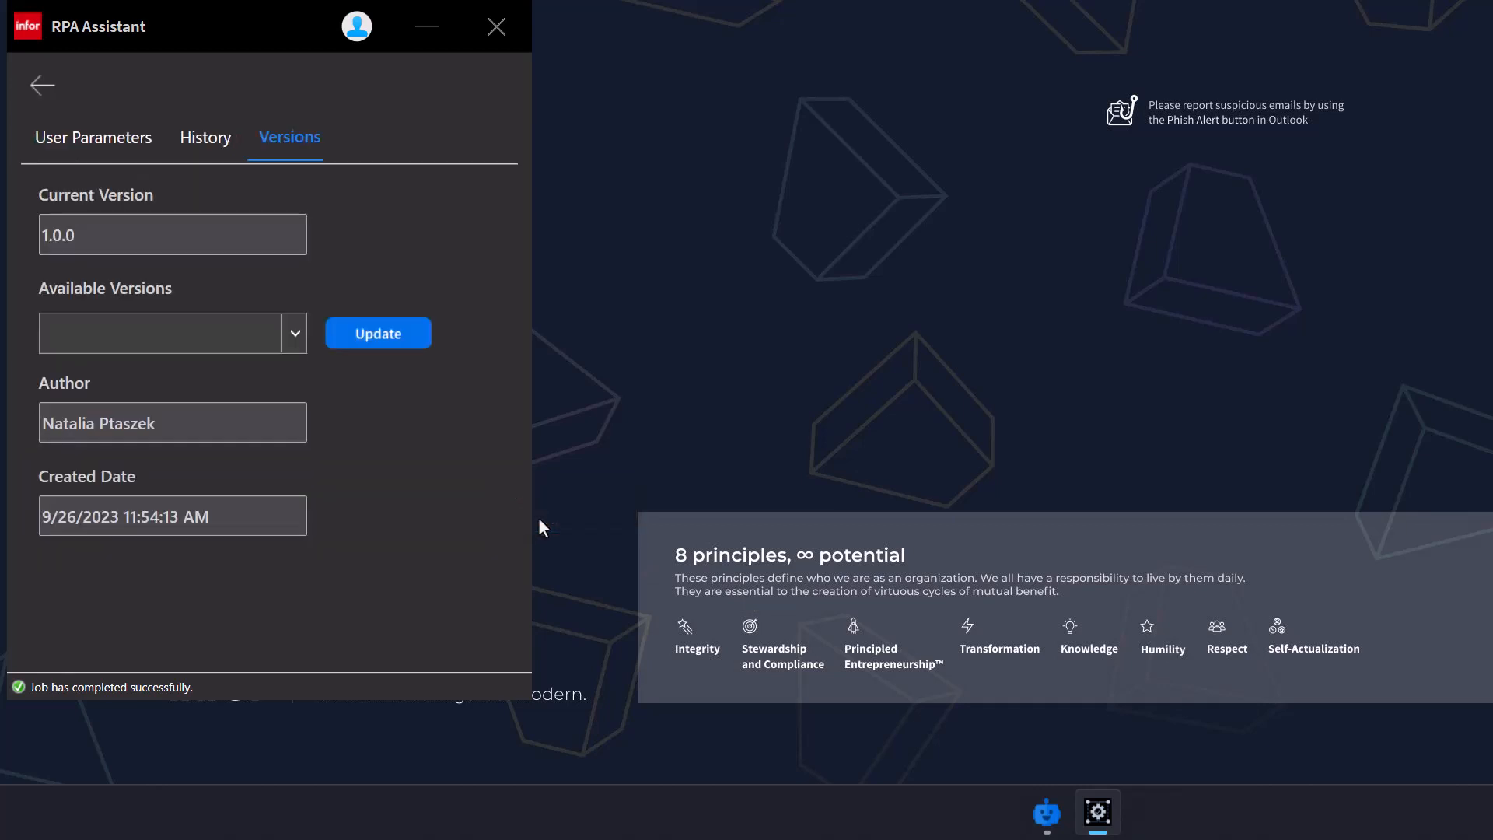
left_click(208, 140)
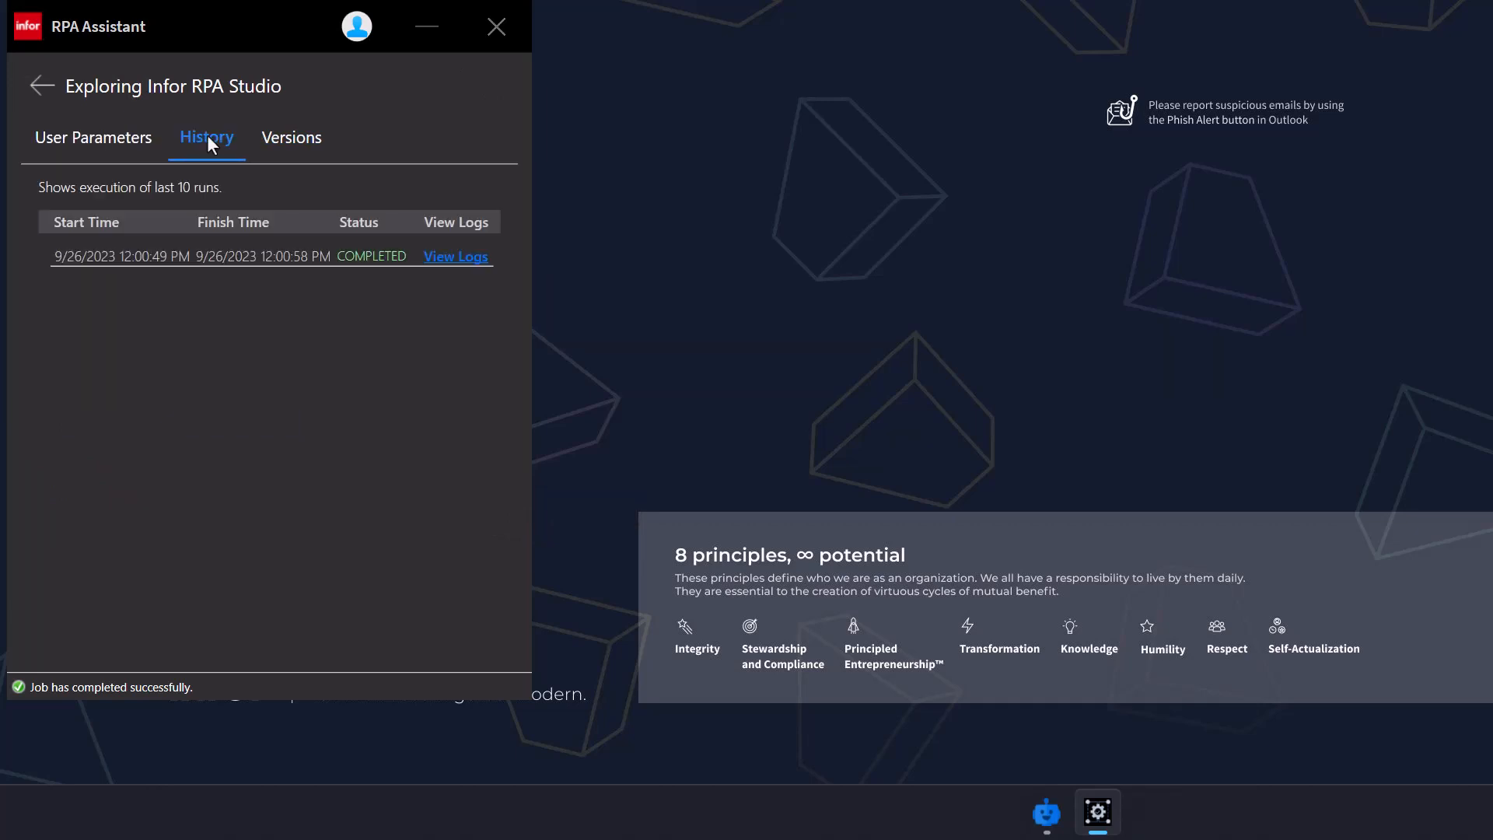
left_click(449, 261)
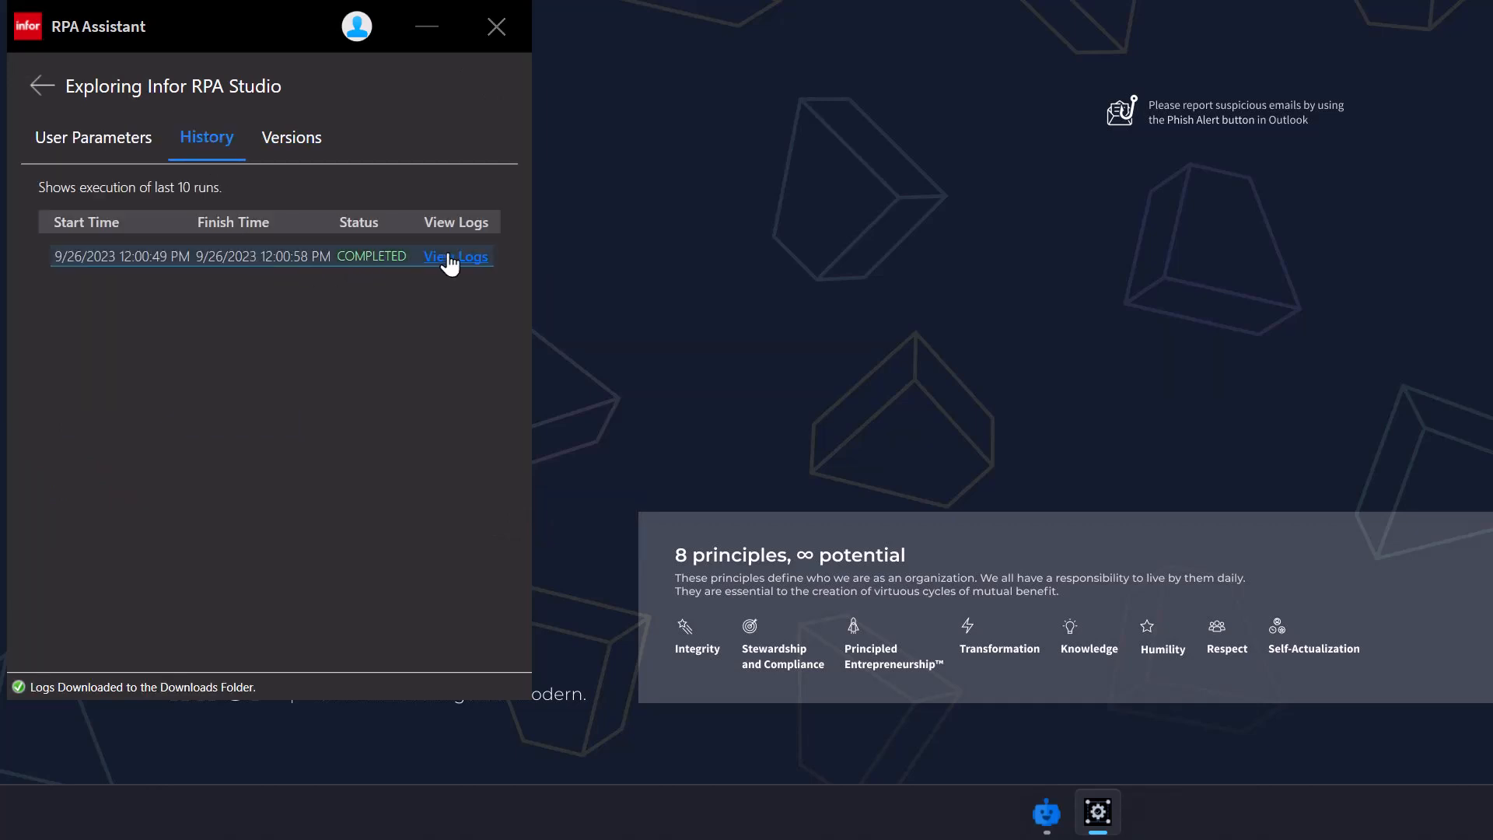